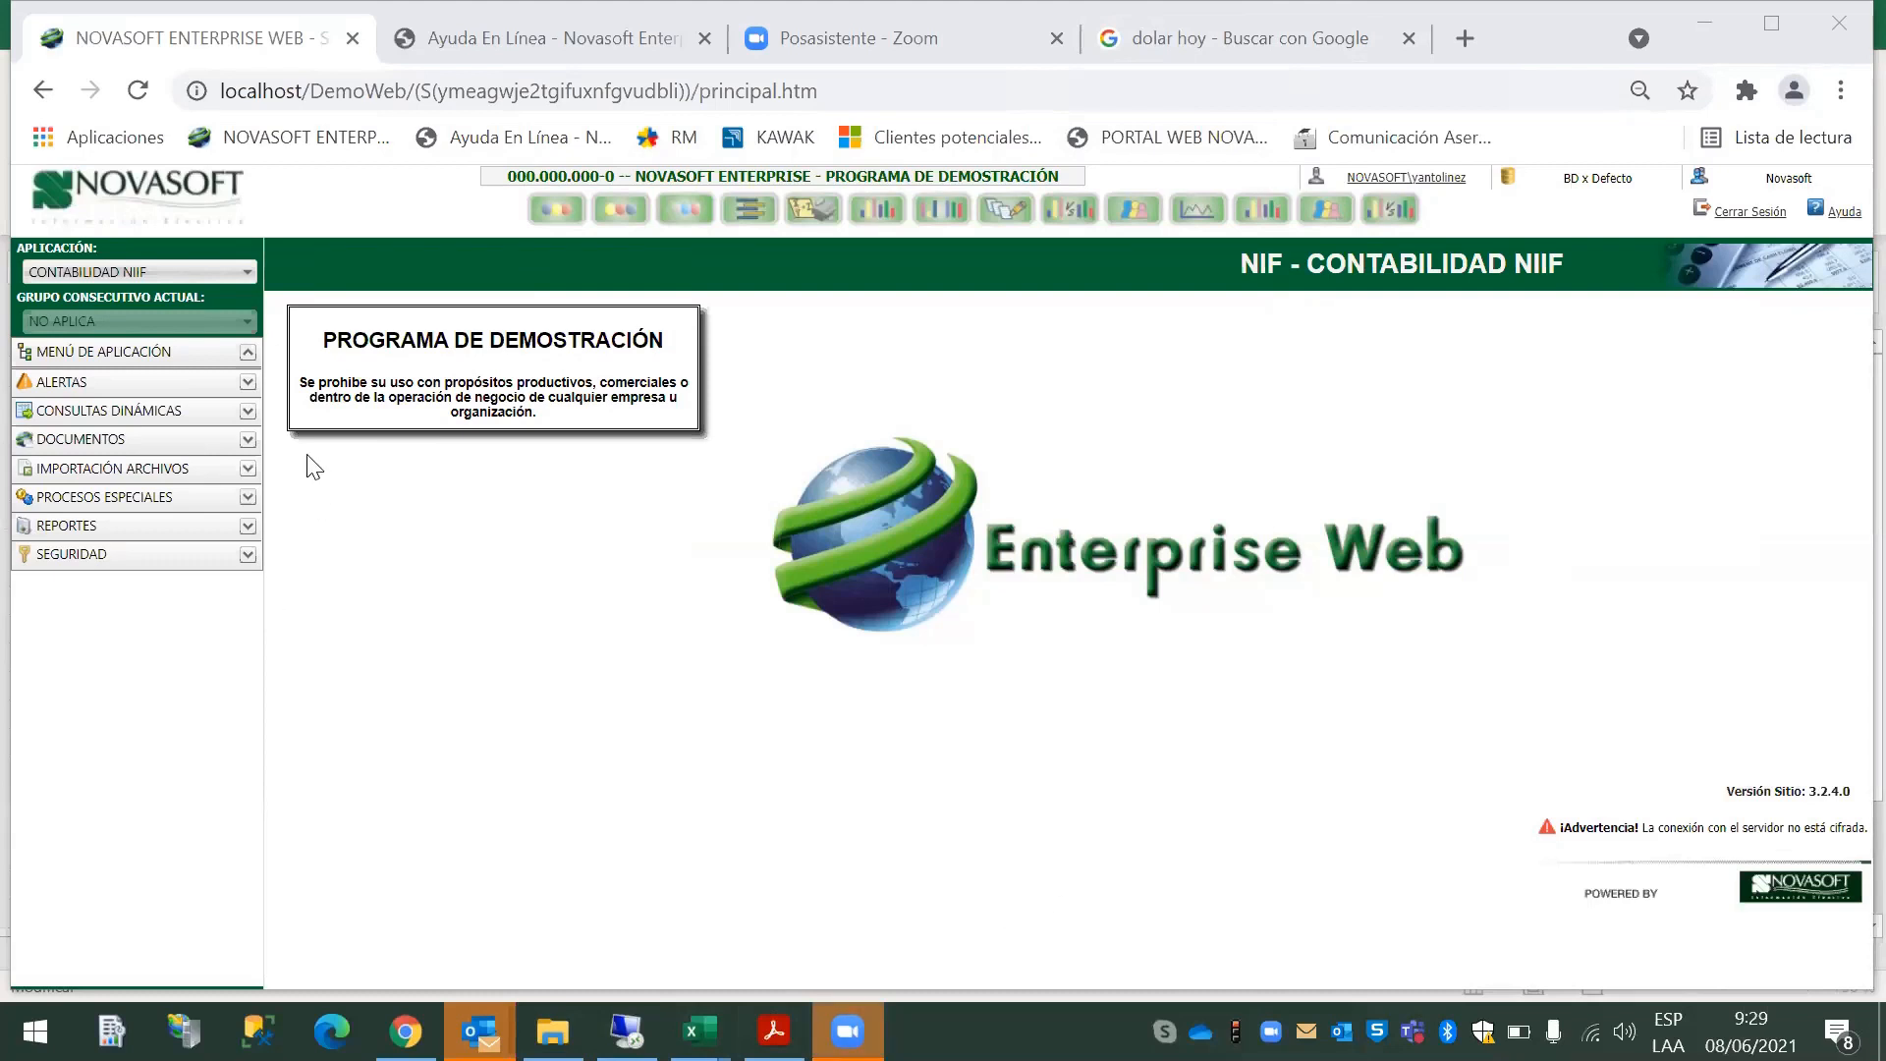
Step: Switch the active application from the NIIF accounting module to NÓMINA and expand its application menu
{"action": "left_click", "coordinate": [227, 271]}
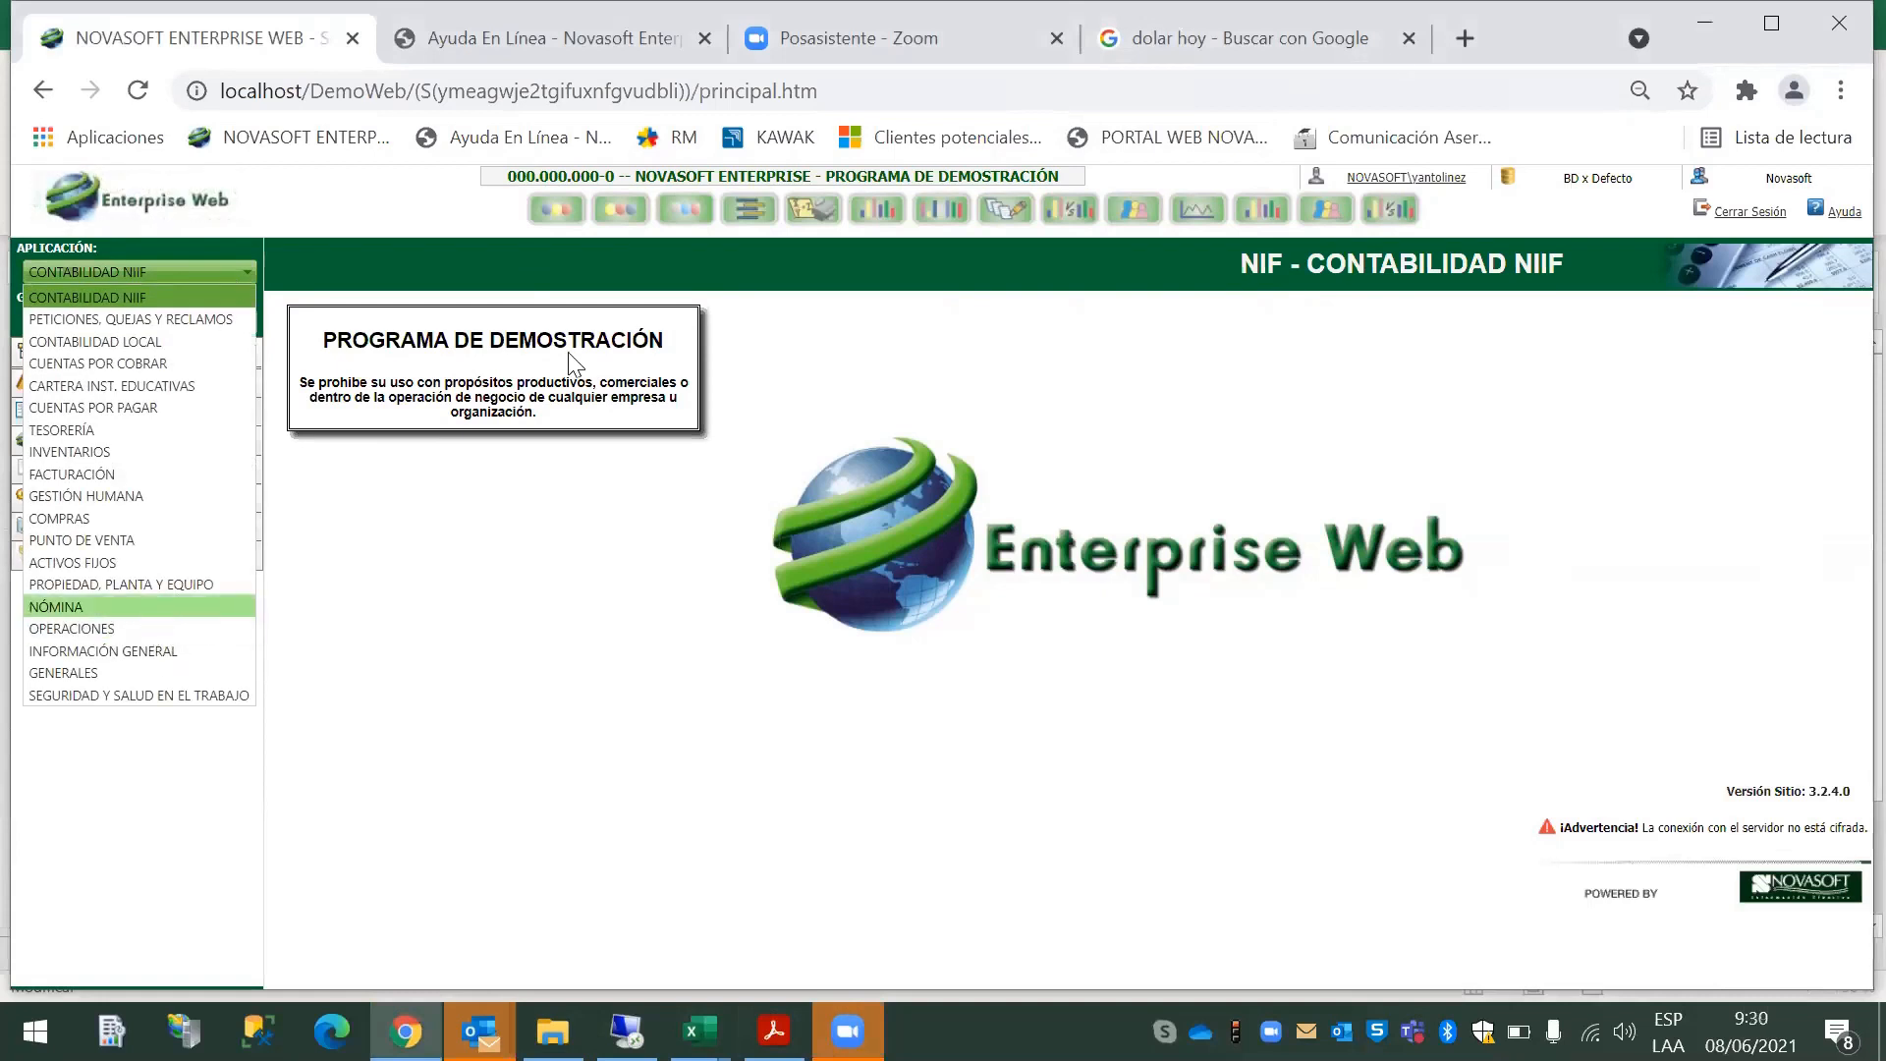
{"action": "key", "text": "Return"}
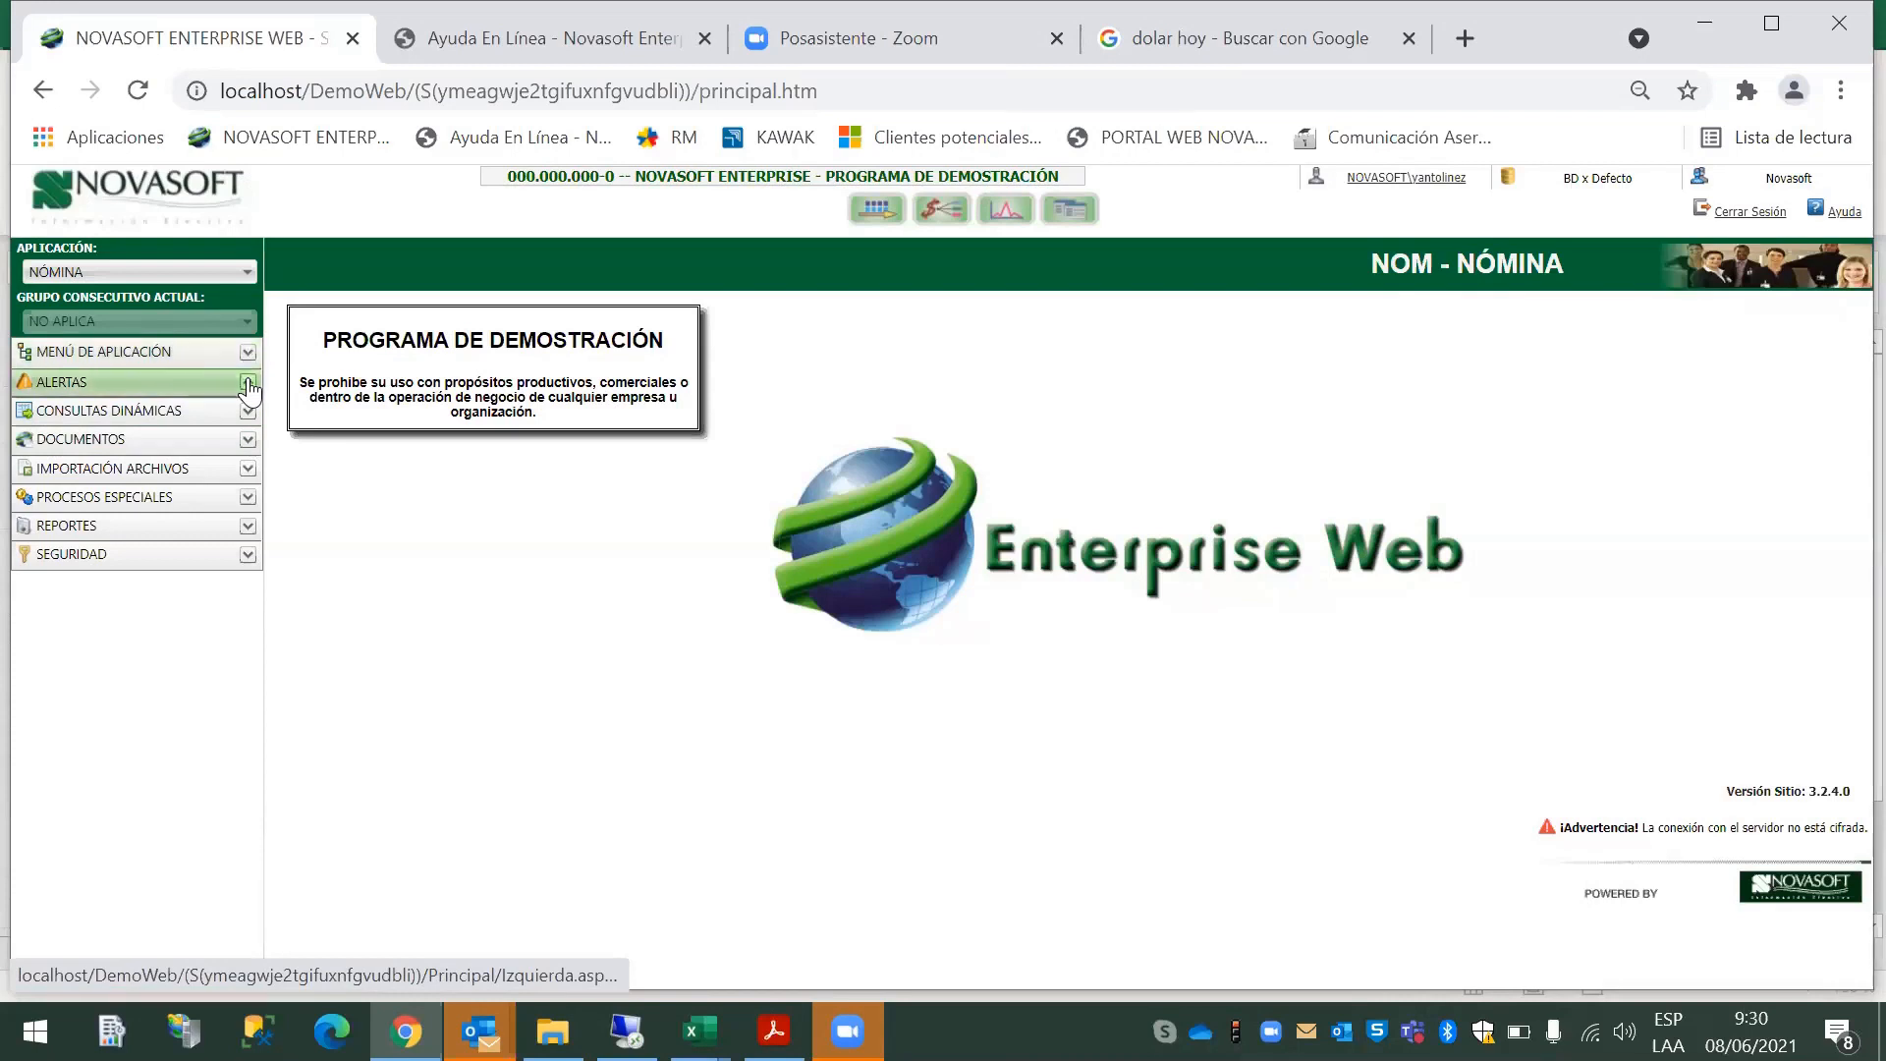
{"action": "left_click", "coordinate": [247, 380]}
{"action": "left_click", "coordinate": [247, 351]}
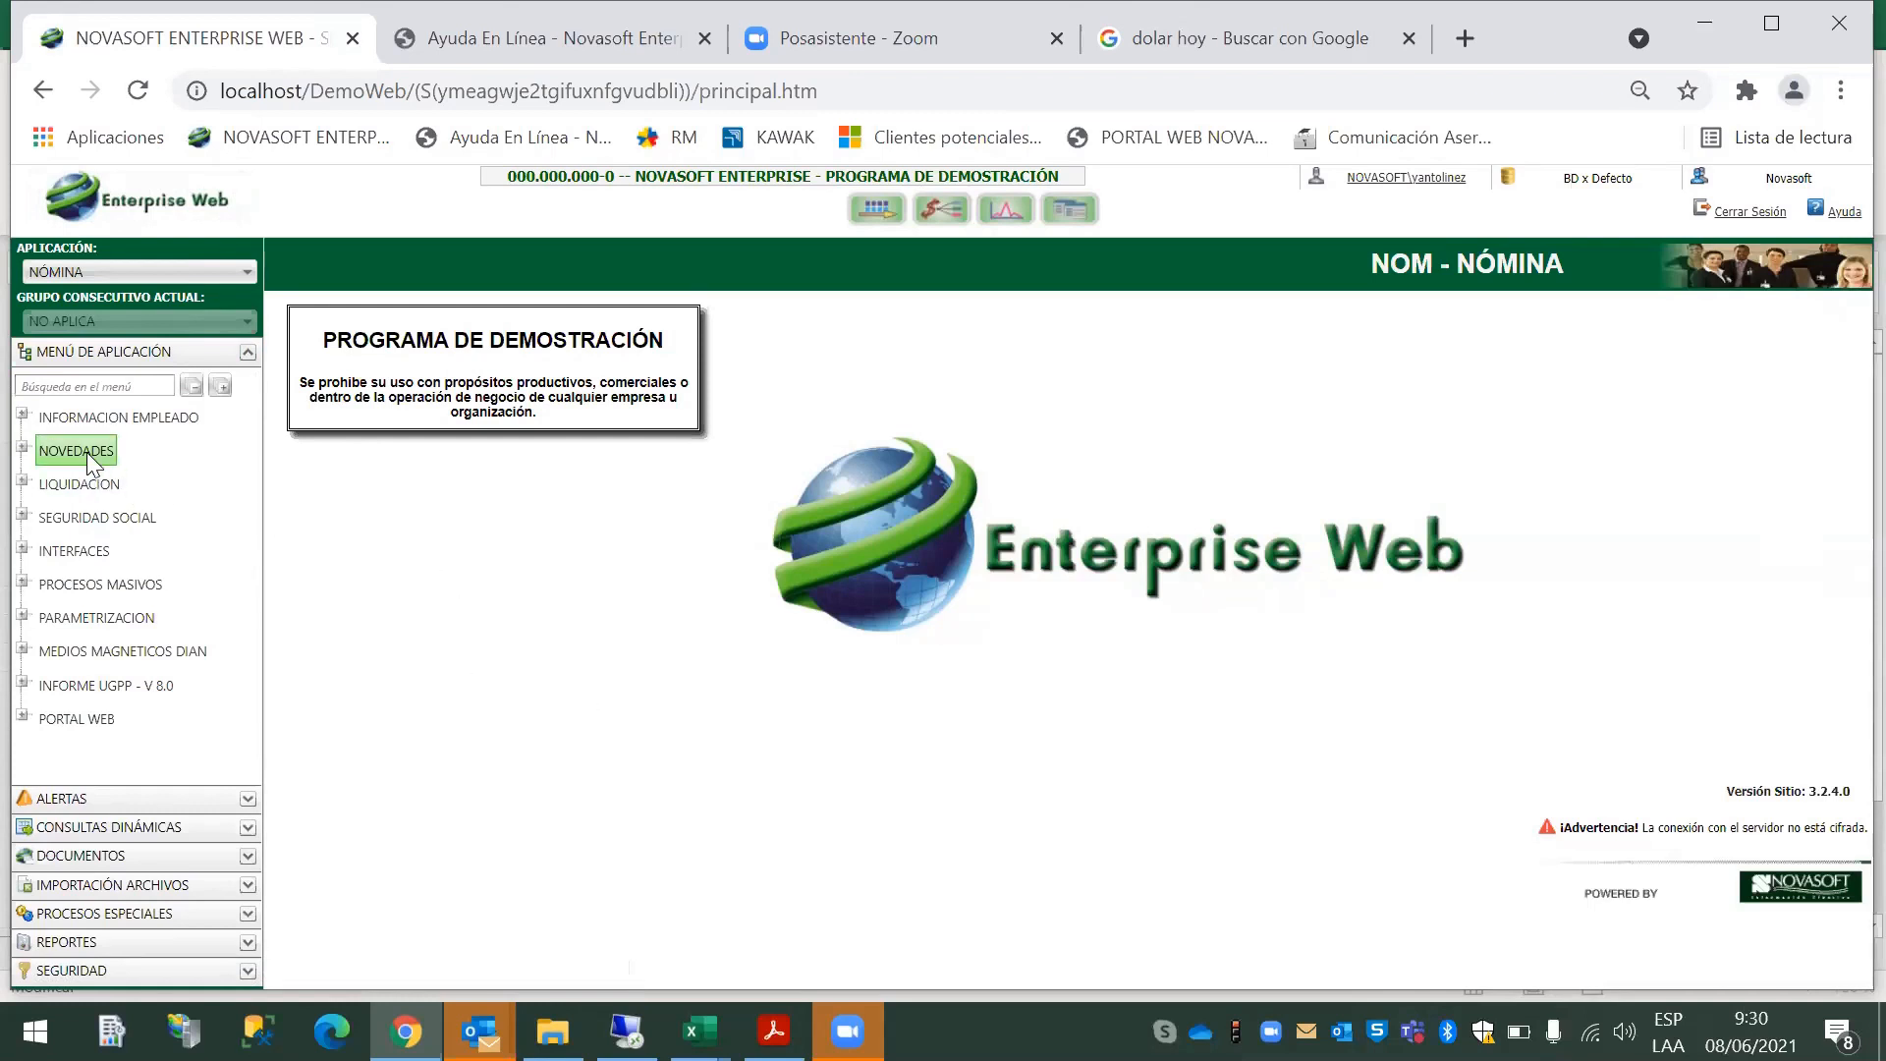
Step: Review the options under the NOVEDADES and INFORMACION EMPLEADO menu groups, collapsing each group when finished
{"action": "left_click", "coordinate": [22, 448]}
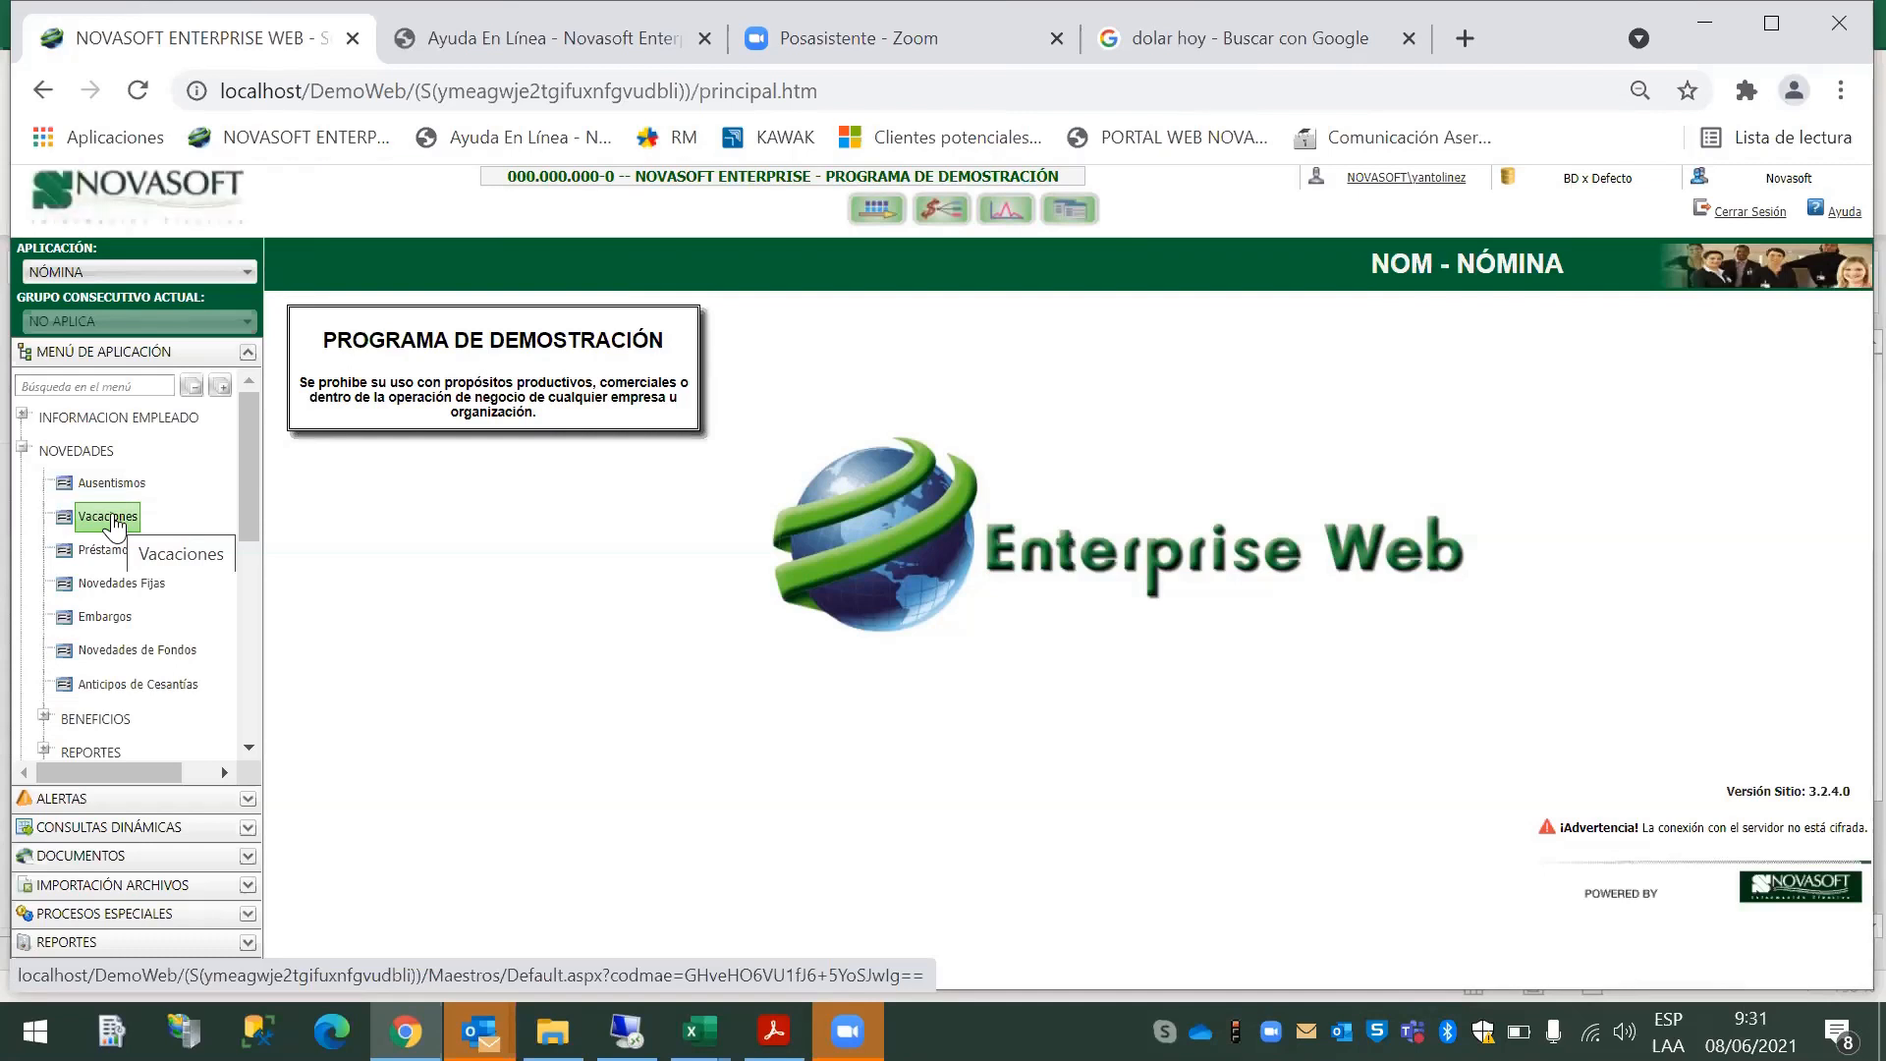
{"action": "left_click", "coordinate": [47, 420]}
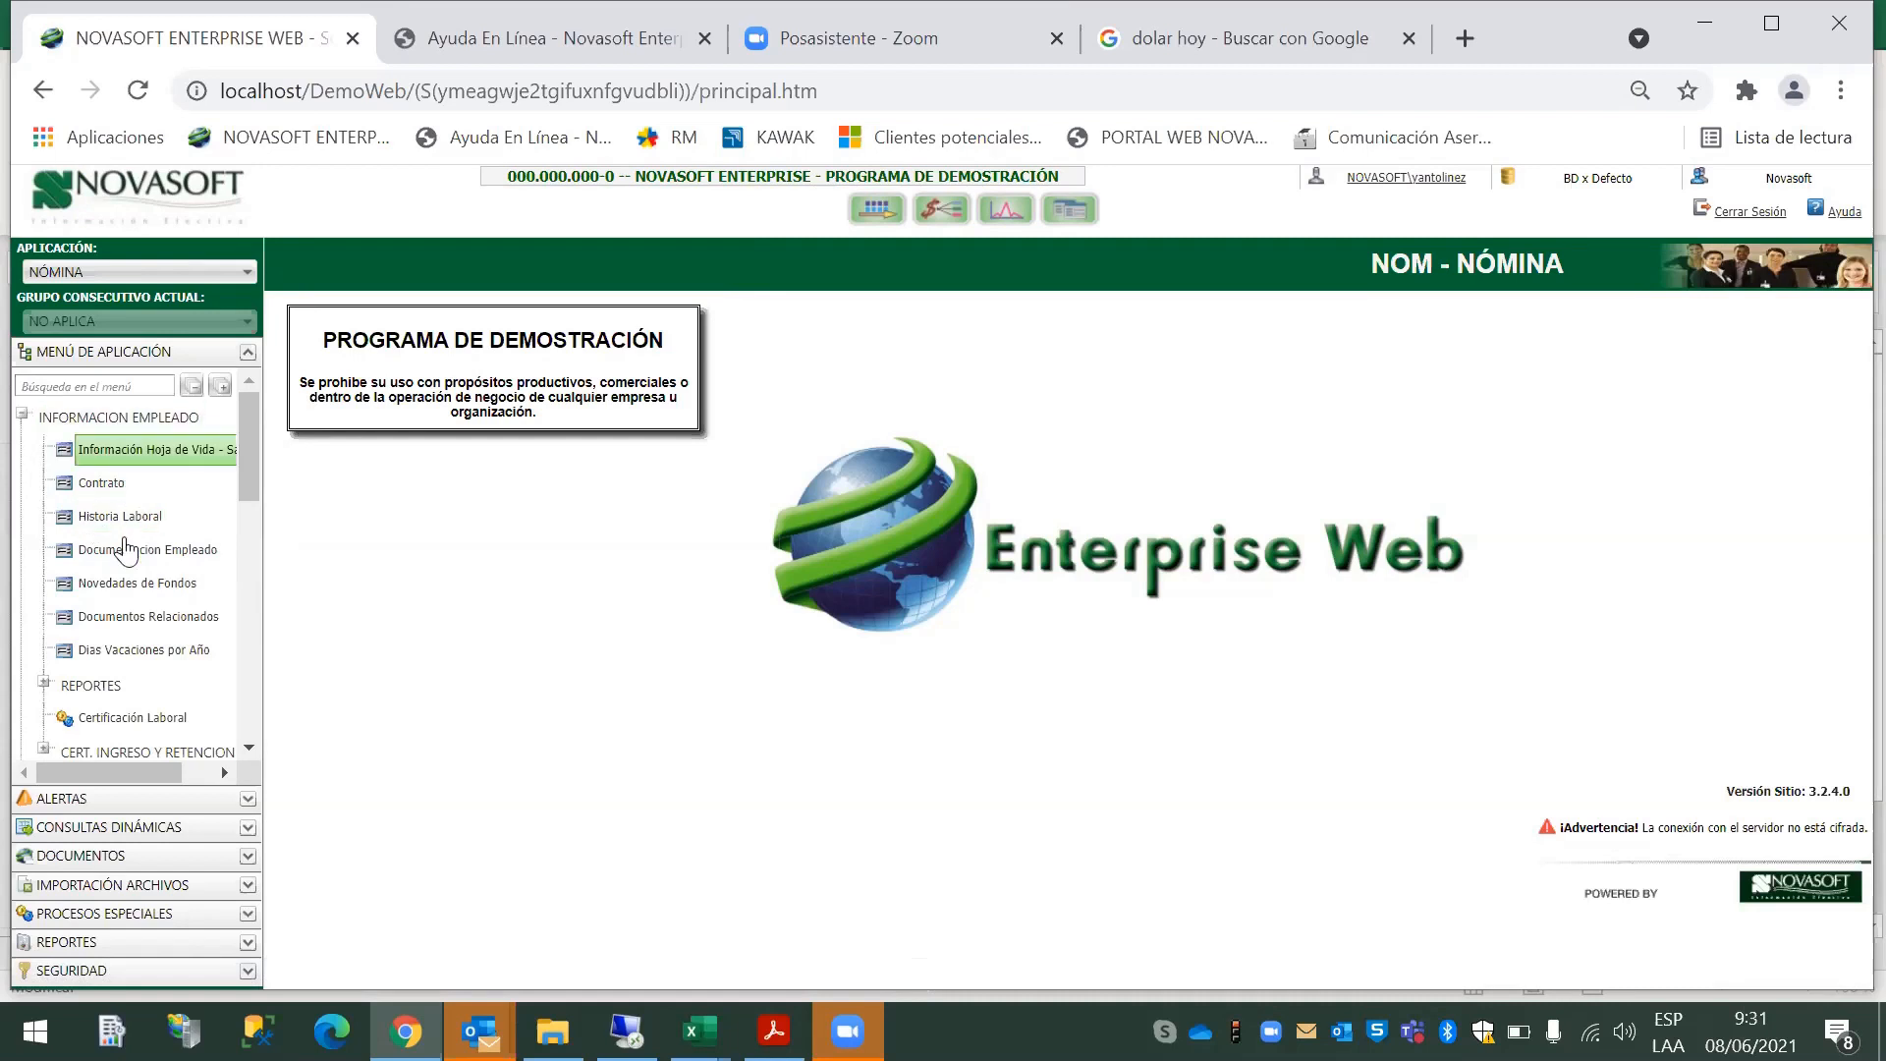
{"action": "left_click", "coordinate": [21, 414]}
{"action": "left_click", "coordinate": [22, 447]}
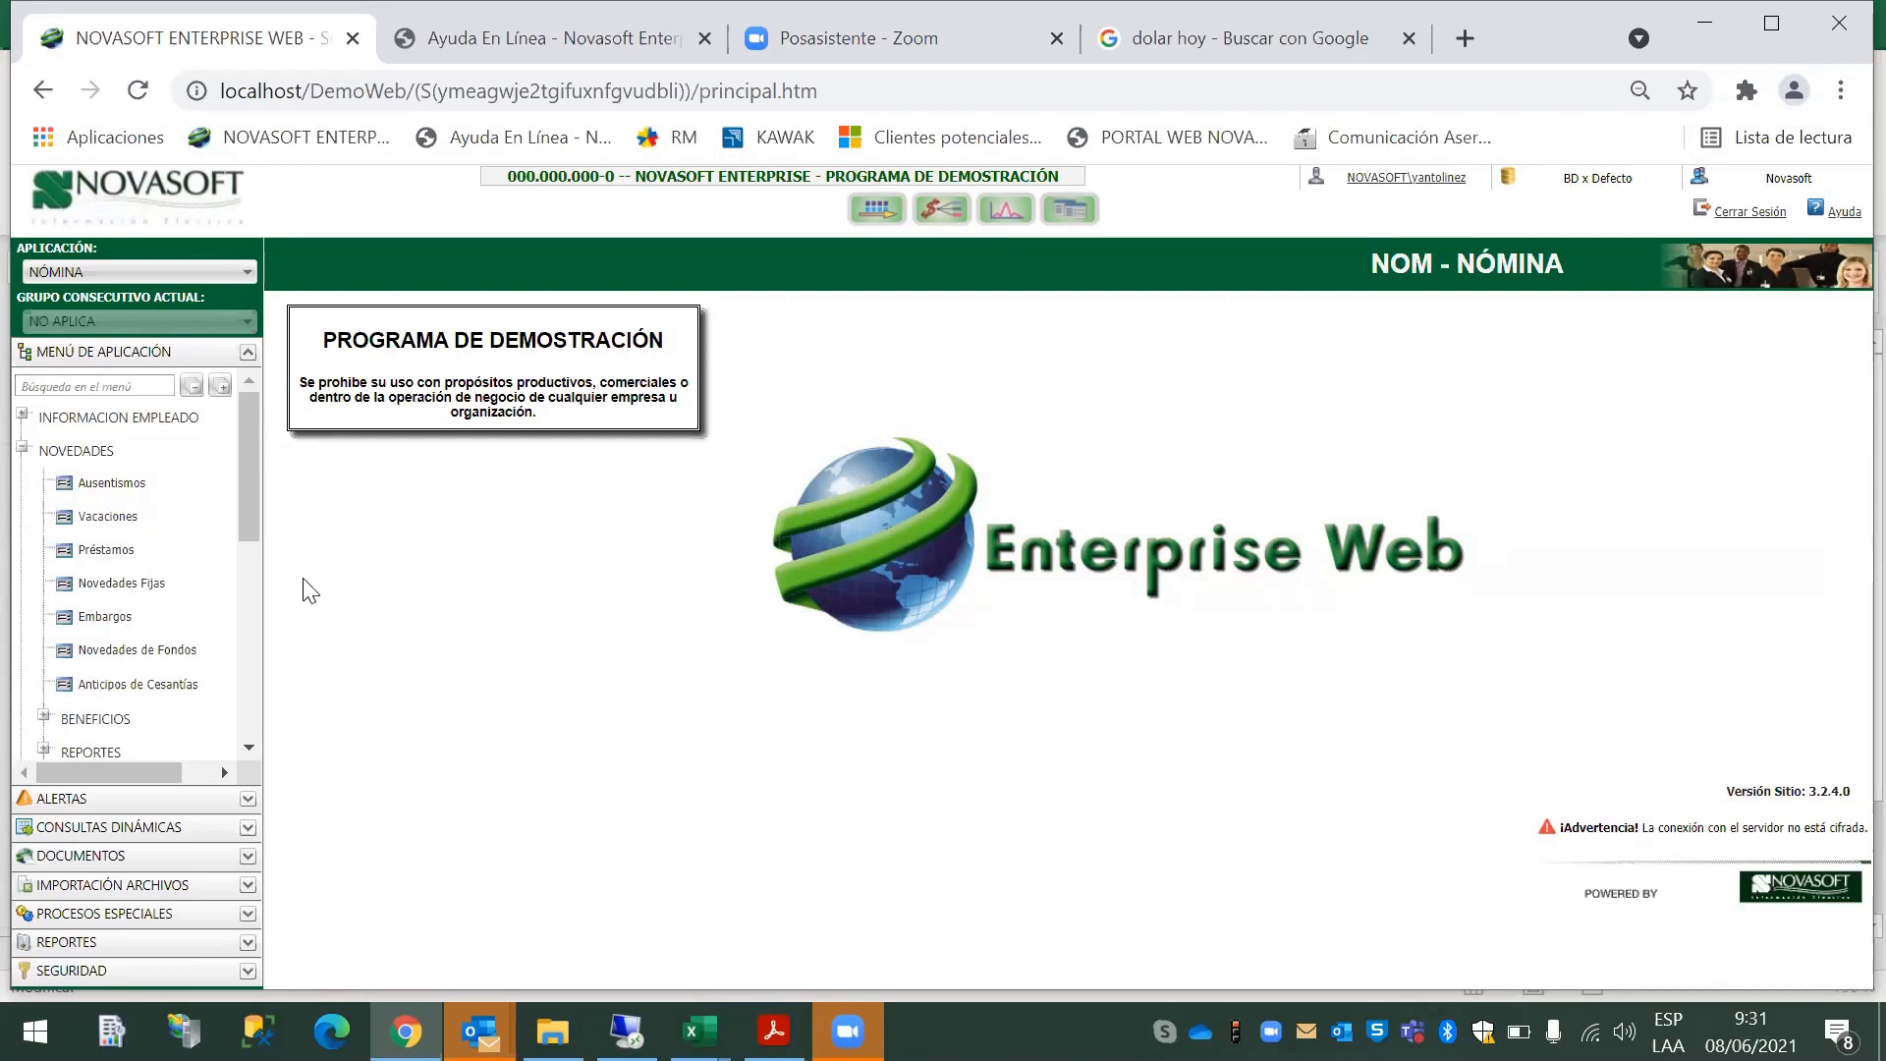
{"action": "left_click", "coordinate": [21, 450]}
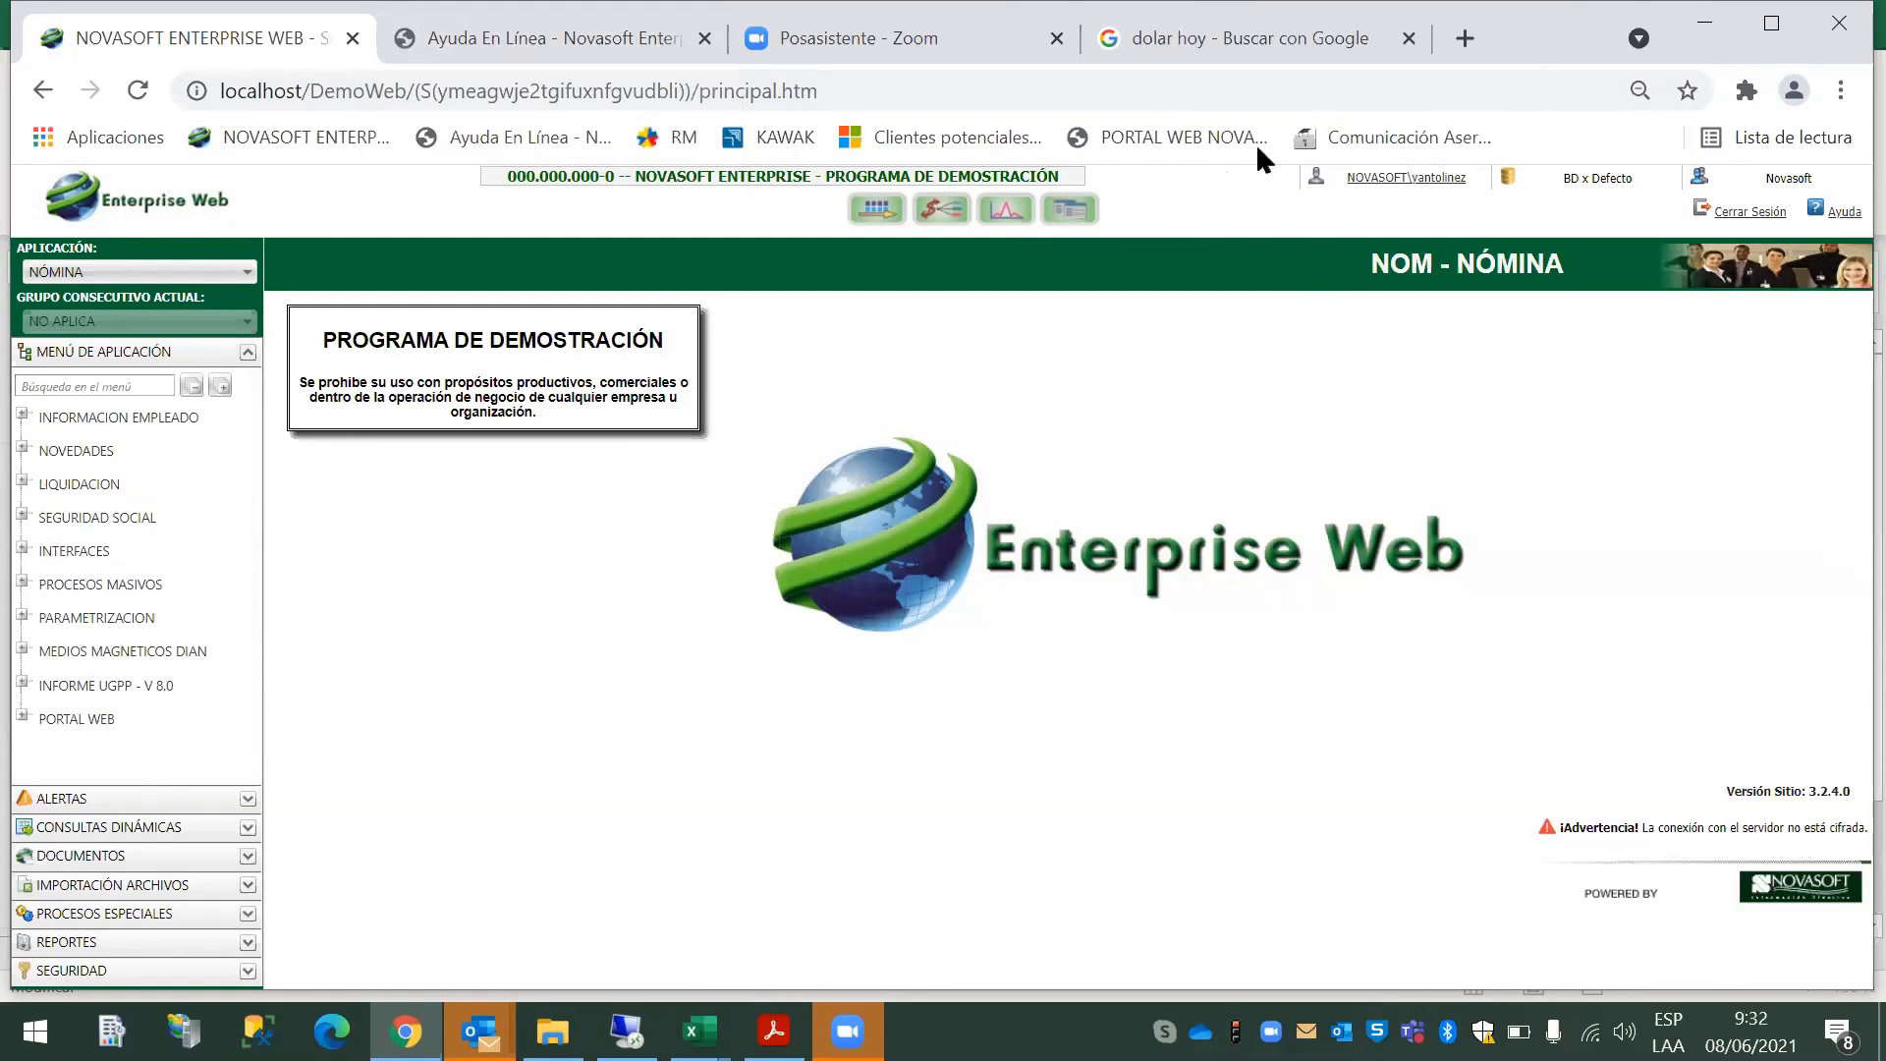
Step: Open the bookmarked Portal Web Novasoft site in a new browser tab
{"action": "left_click", "coordinate": [1464, 39]}
{"action": "left_click", "coordinate": [1228, 138]}
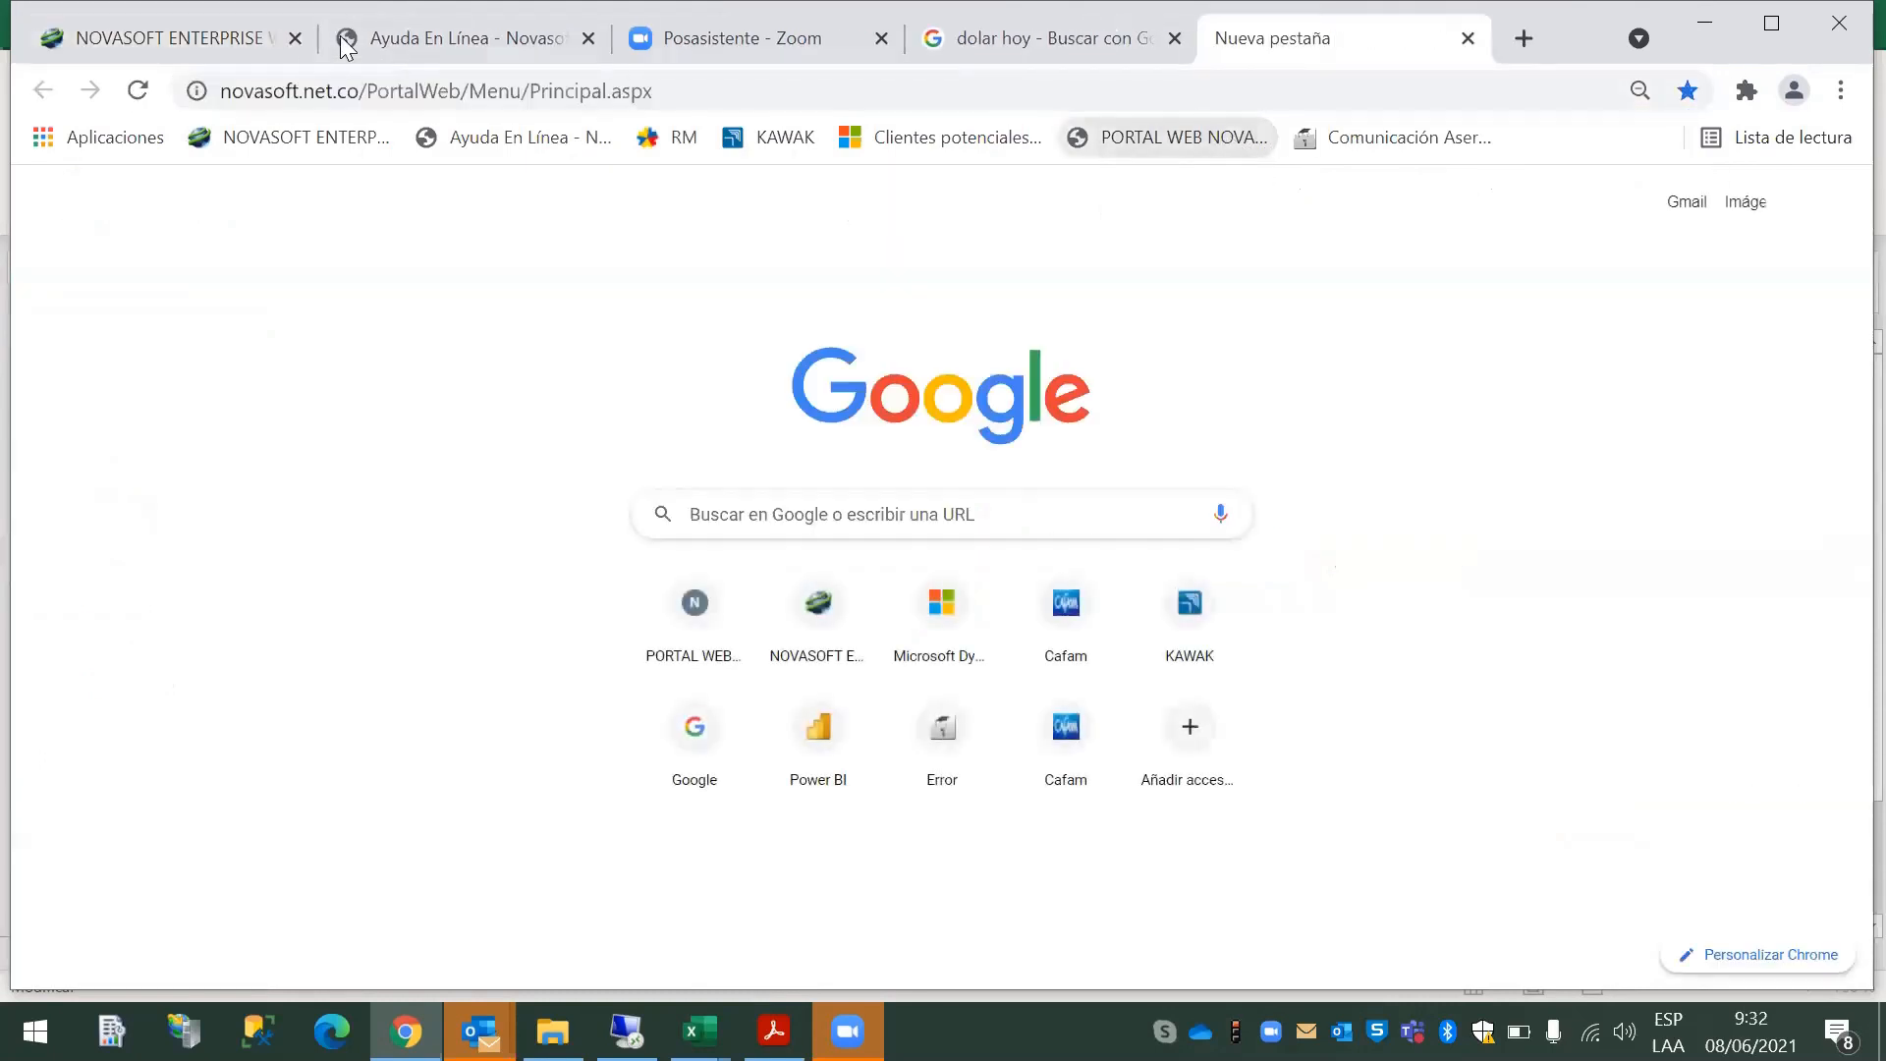
{"action": "left_click", "coordinate": [206, 46]}
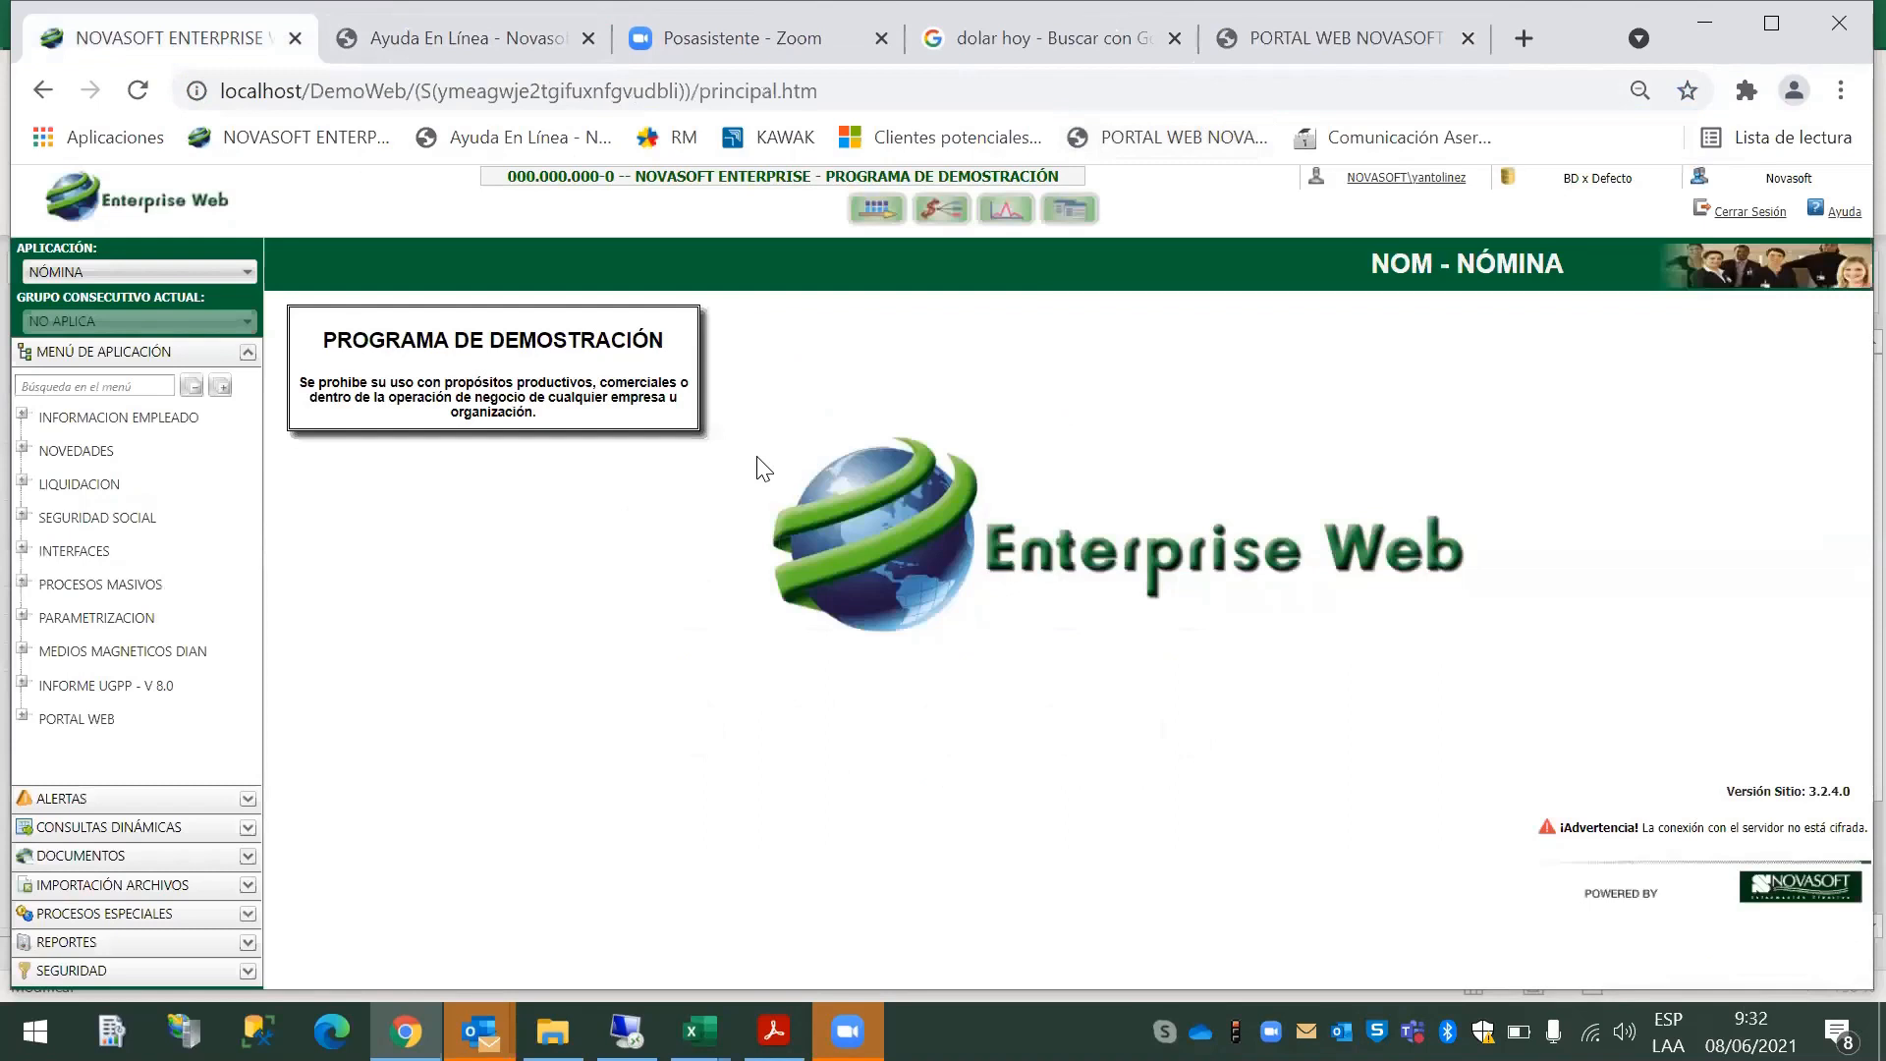
{"action": "left_click", "coordinate": [1361, 47]}
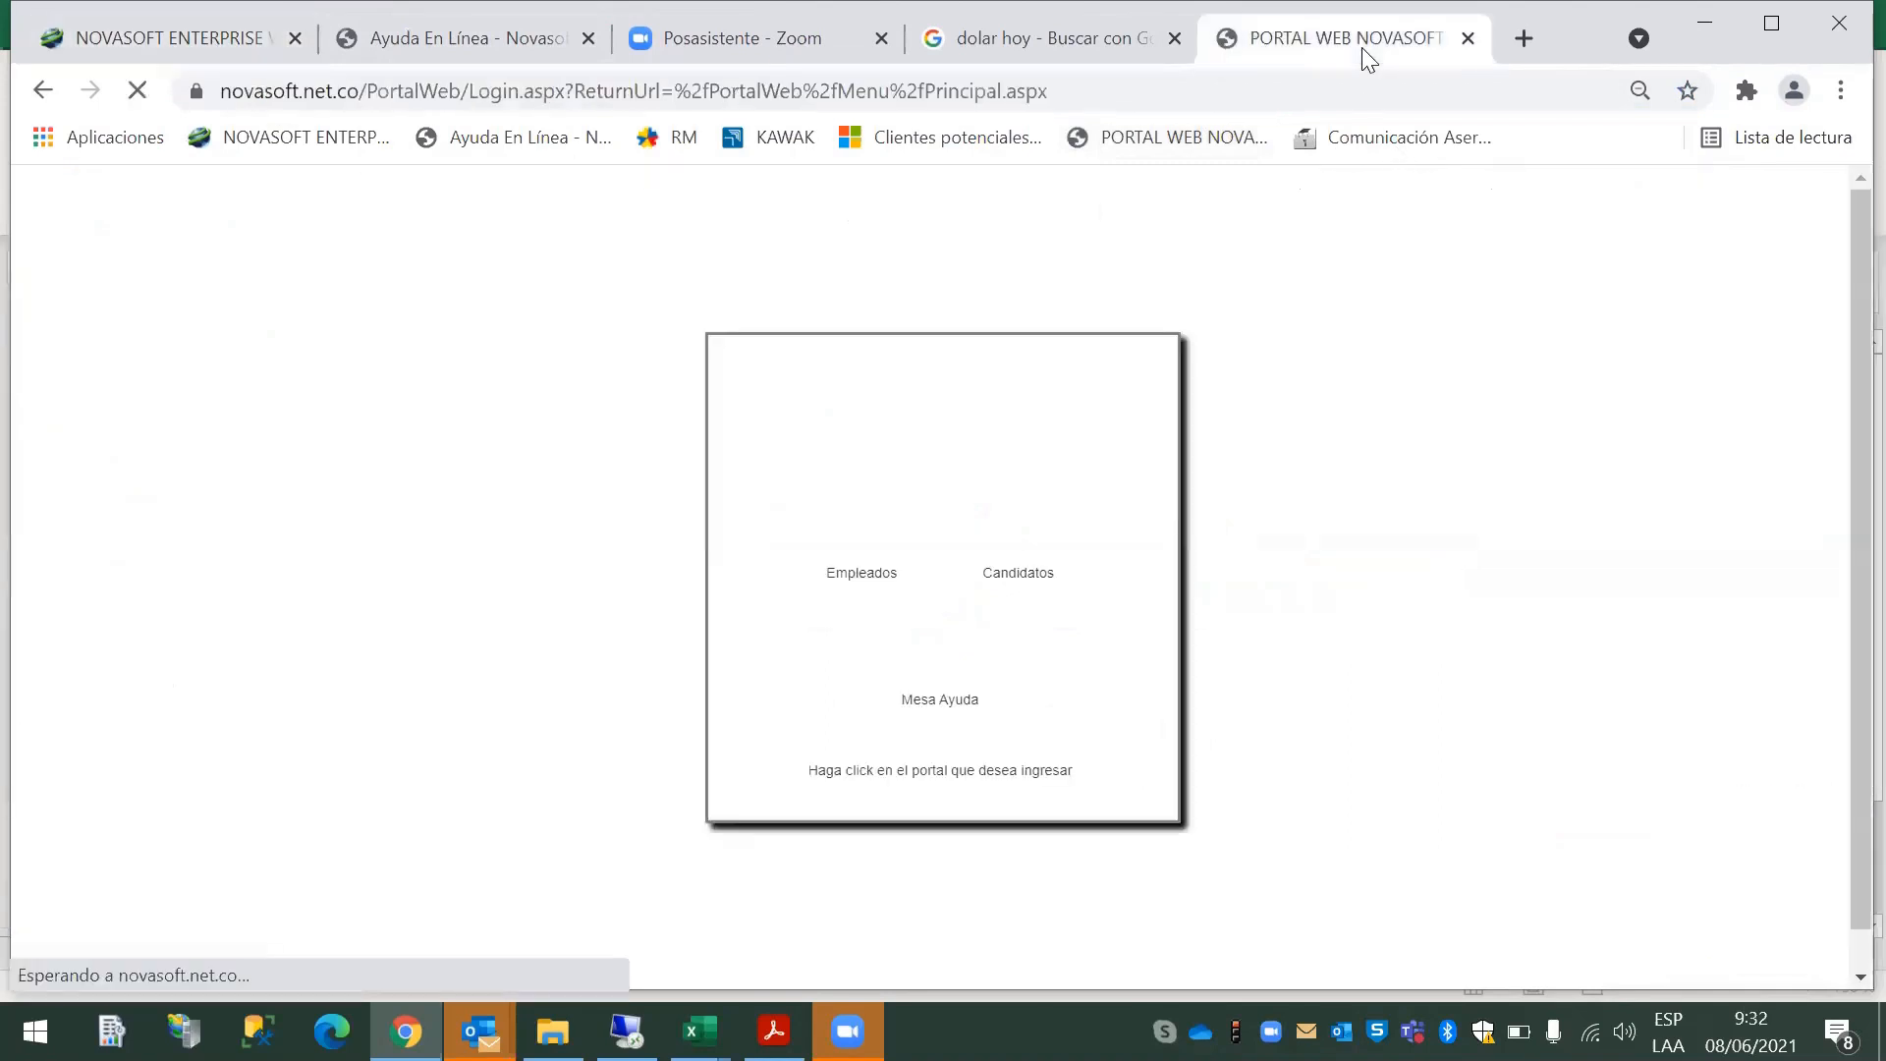
Step: Enter the Empleados portal and log in with the saved username and the account password
{"action": "left_click", "coordinate": [978, 546]}
{"action": "left_click", "coordinate": [1183, 413]}
{"action": "left_click", "coordinate": [1179, 467]}
{"action": "left_click", "coordinate": [1156, 495]}
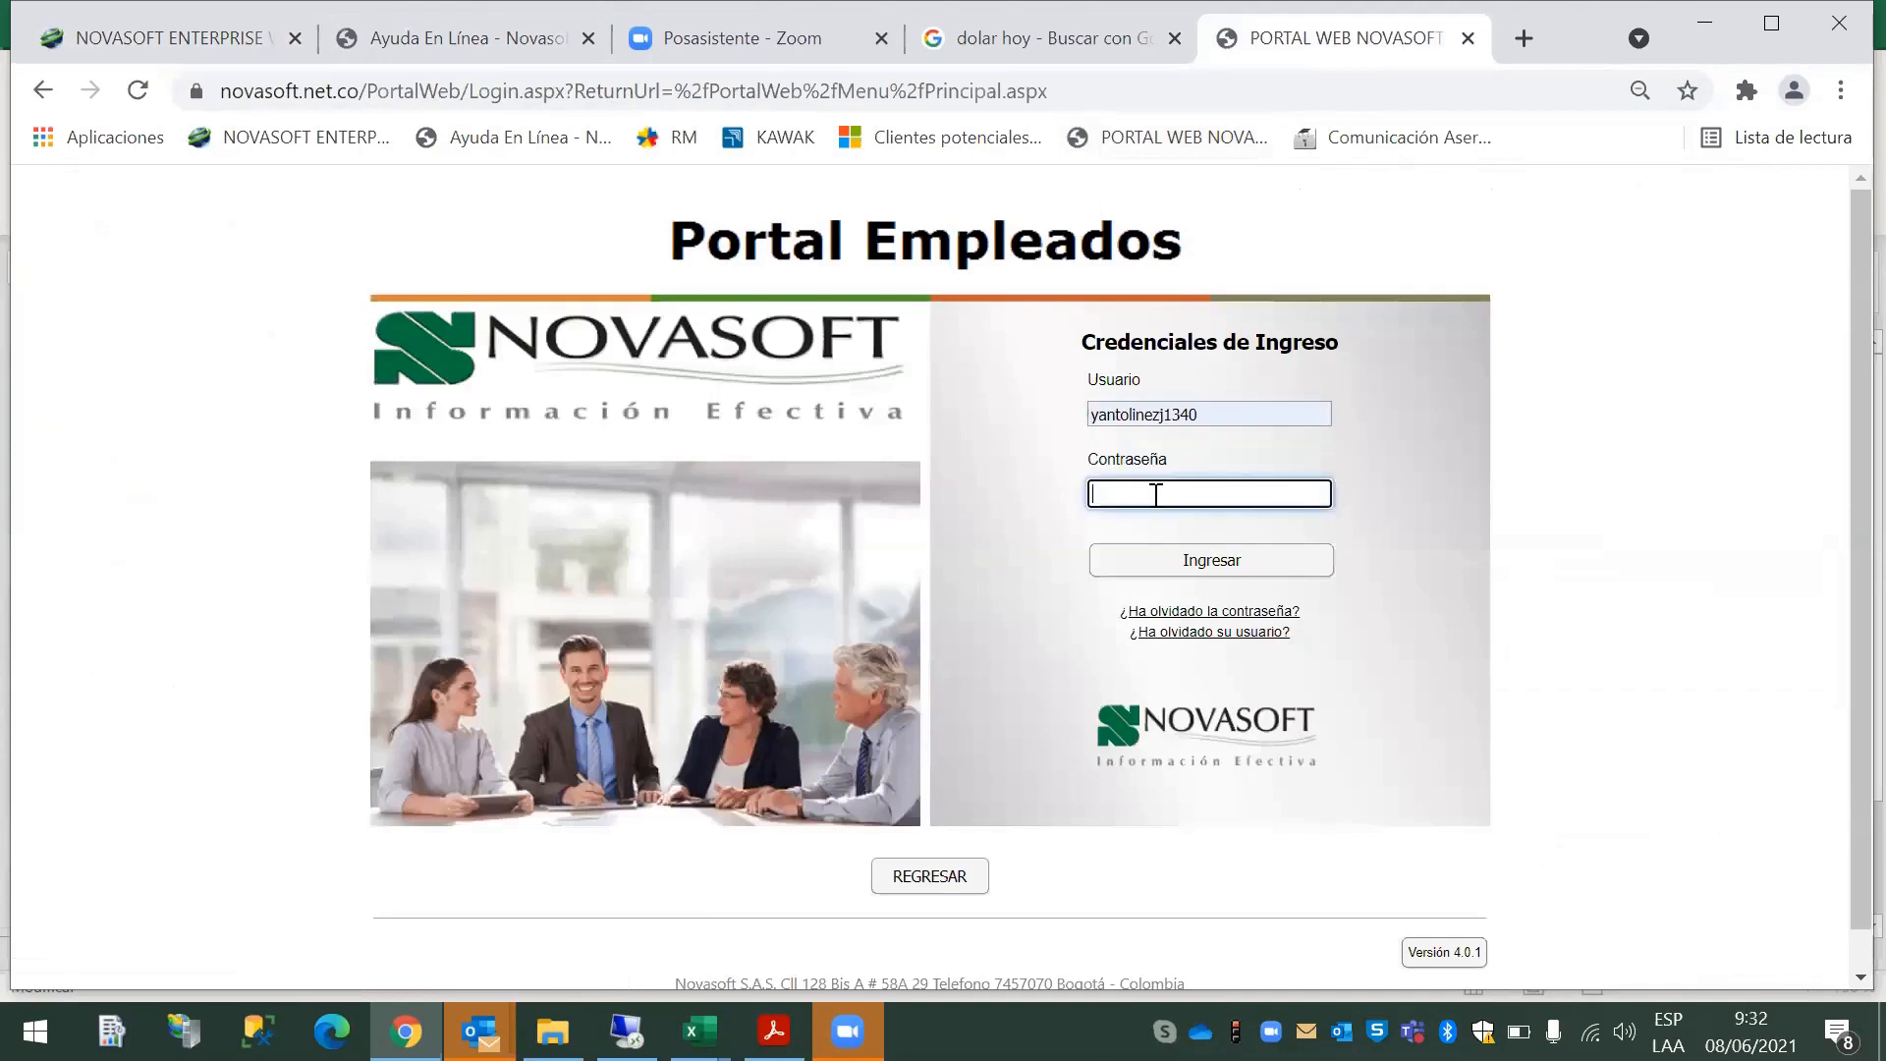
{"action": "type", "text": "••••••••••"}
{"action": "key", "text": "Return"}
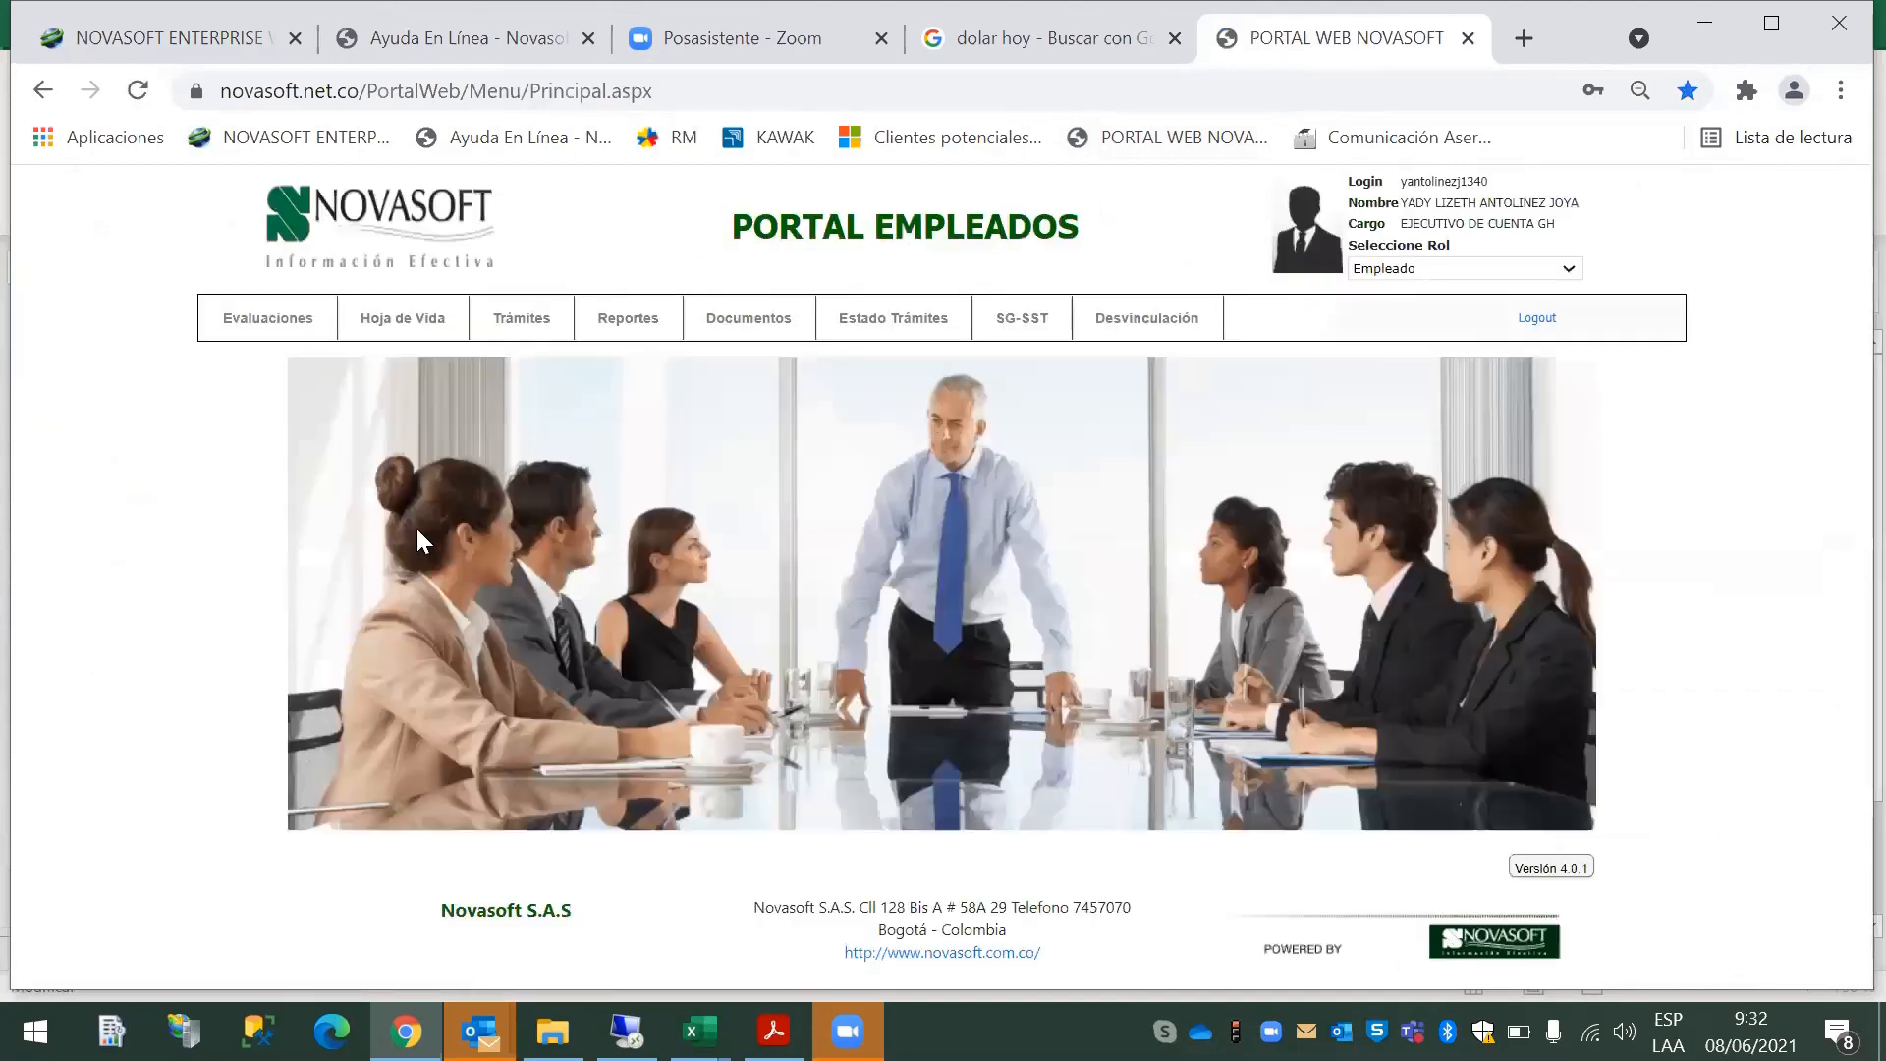
Step: Open the Vacaciones request form from the employee portal's Trámites options and bring its fields into view
{"action": "left_click", "coordinate": [522, 319]}
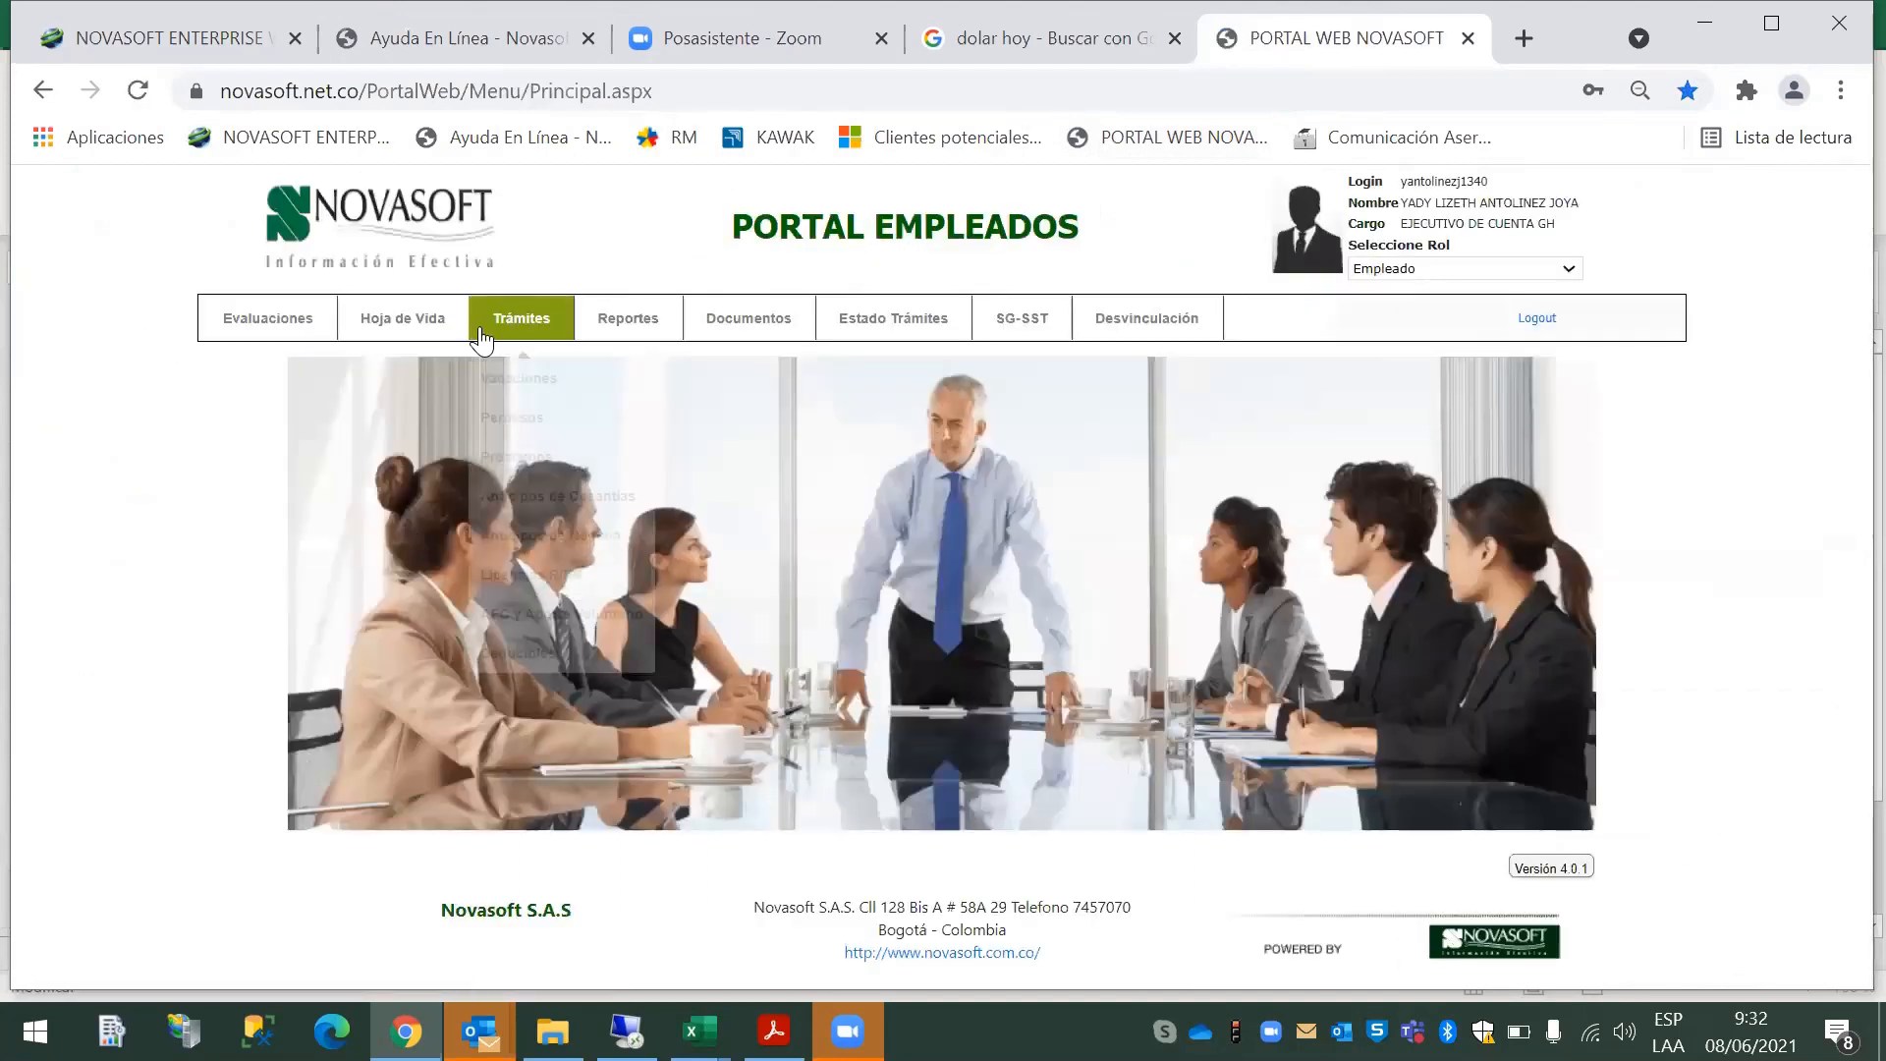
{"action": "mouse_move", "coordinate": [489, 334]}
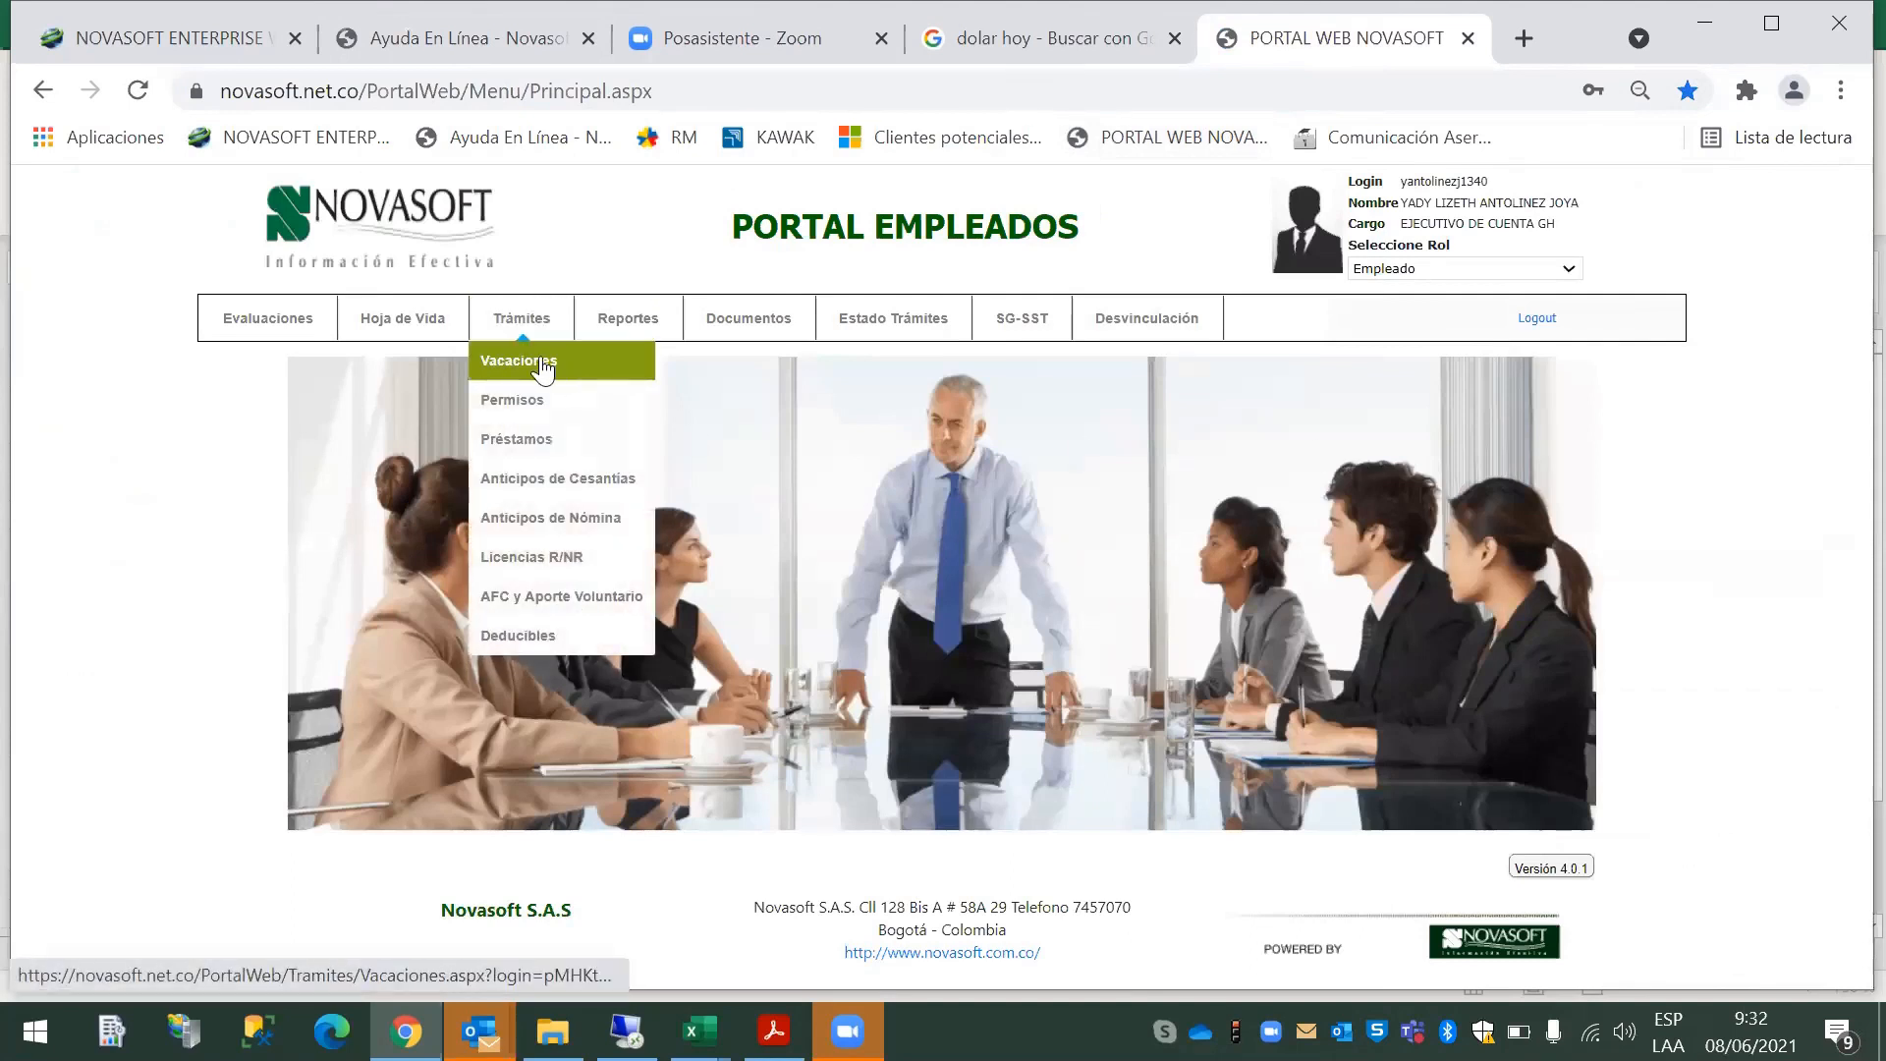
{"action": "left_click", "coordinate": [1837, 660]}
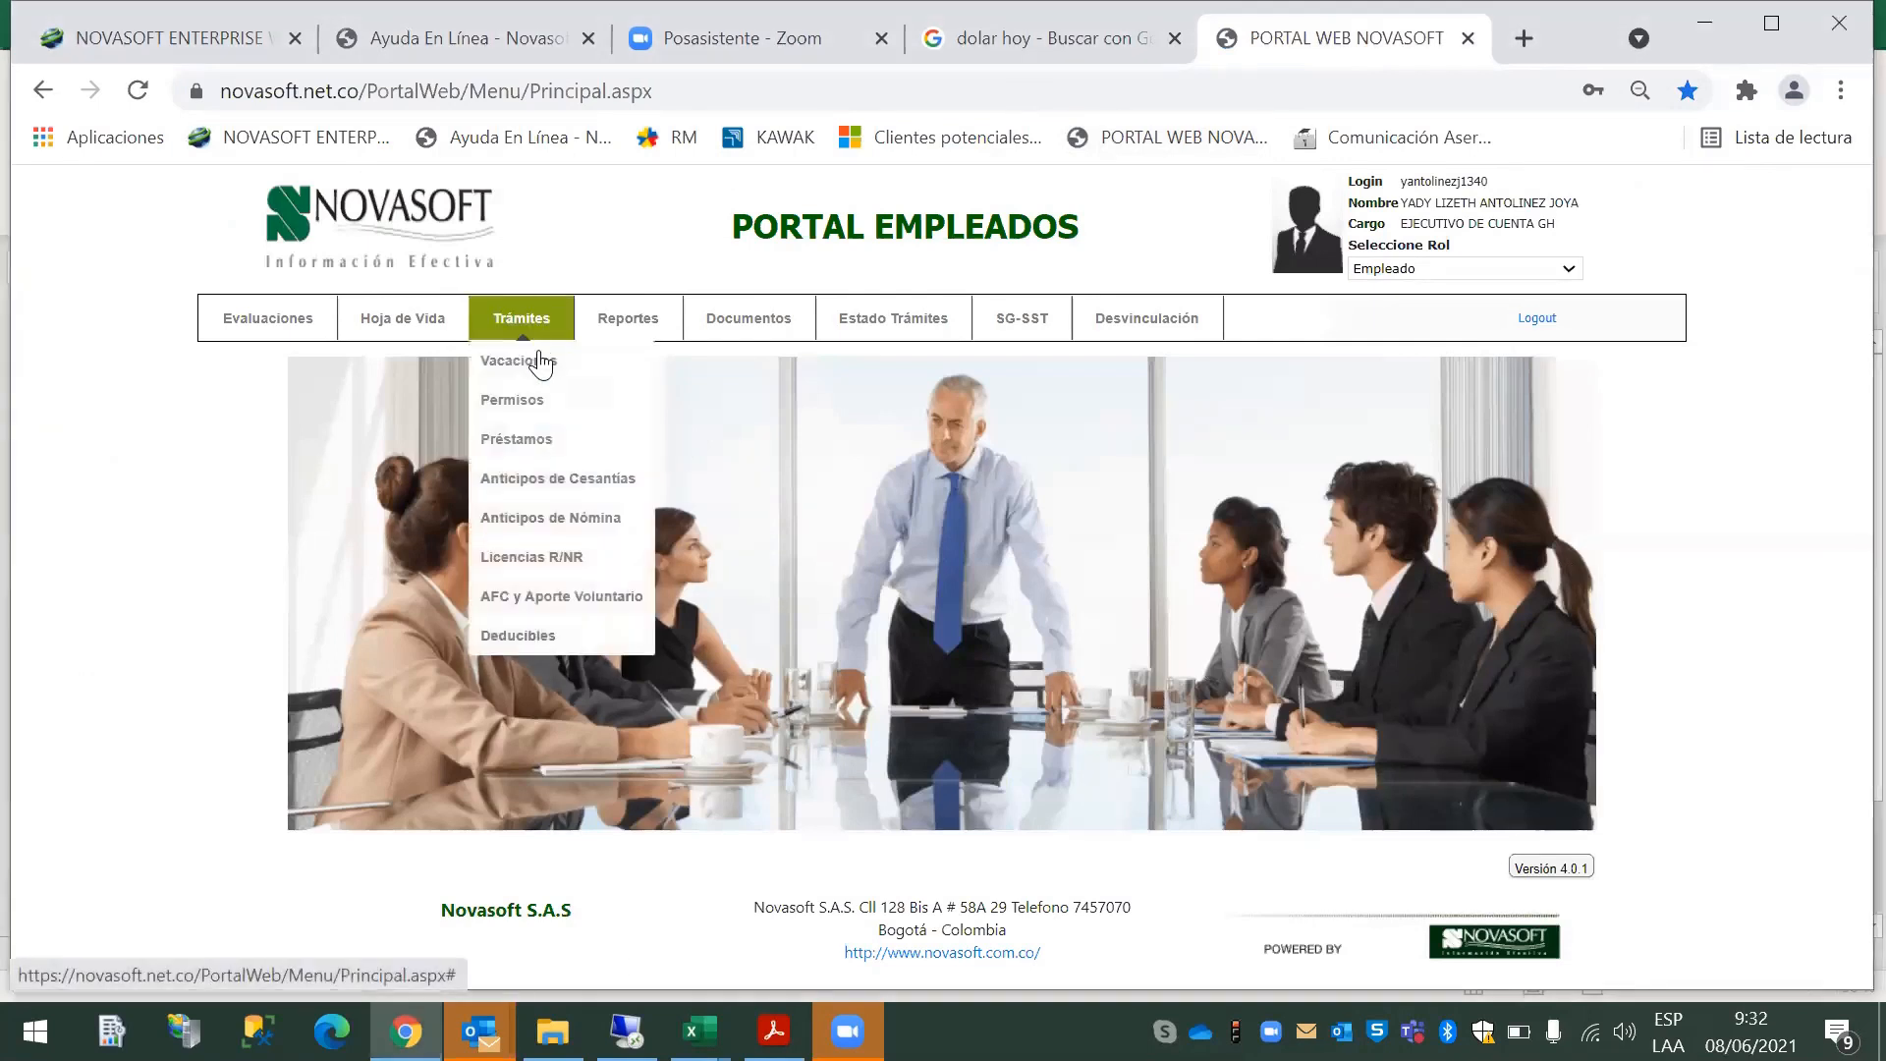
{"action": "left_click", "coordinate": [543, 361]}
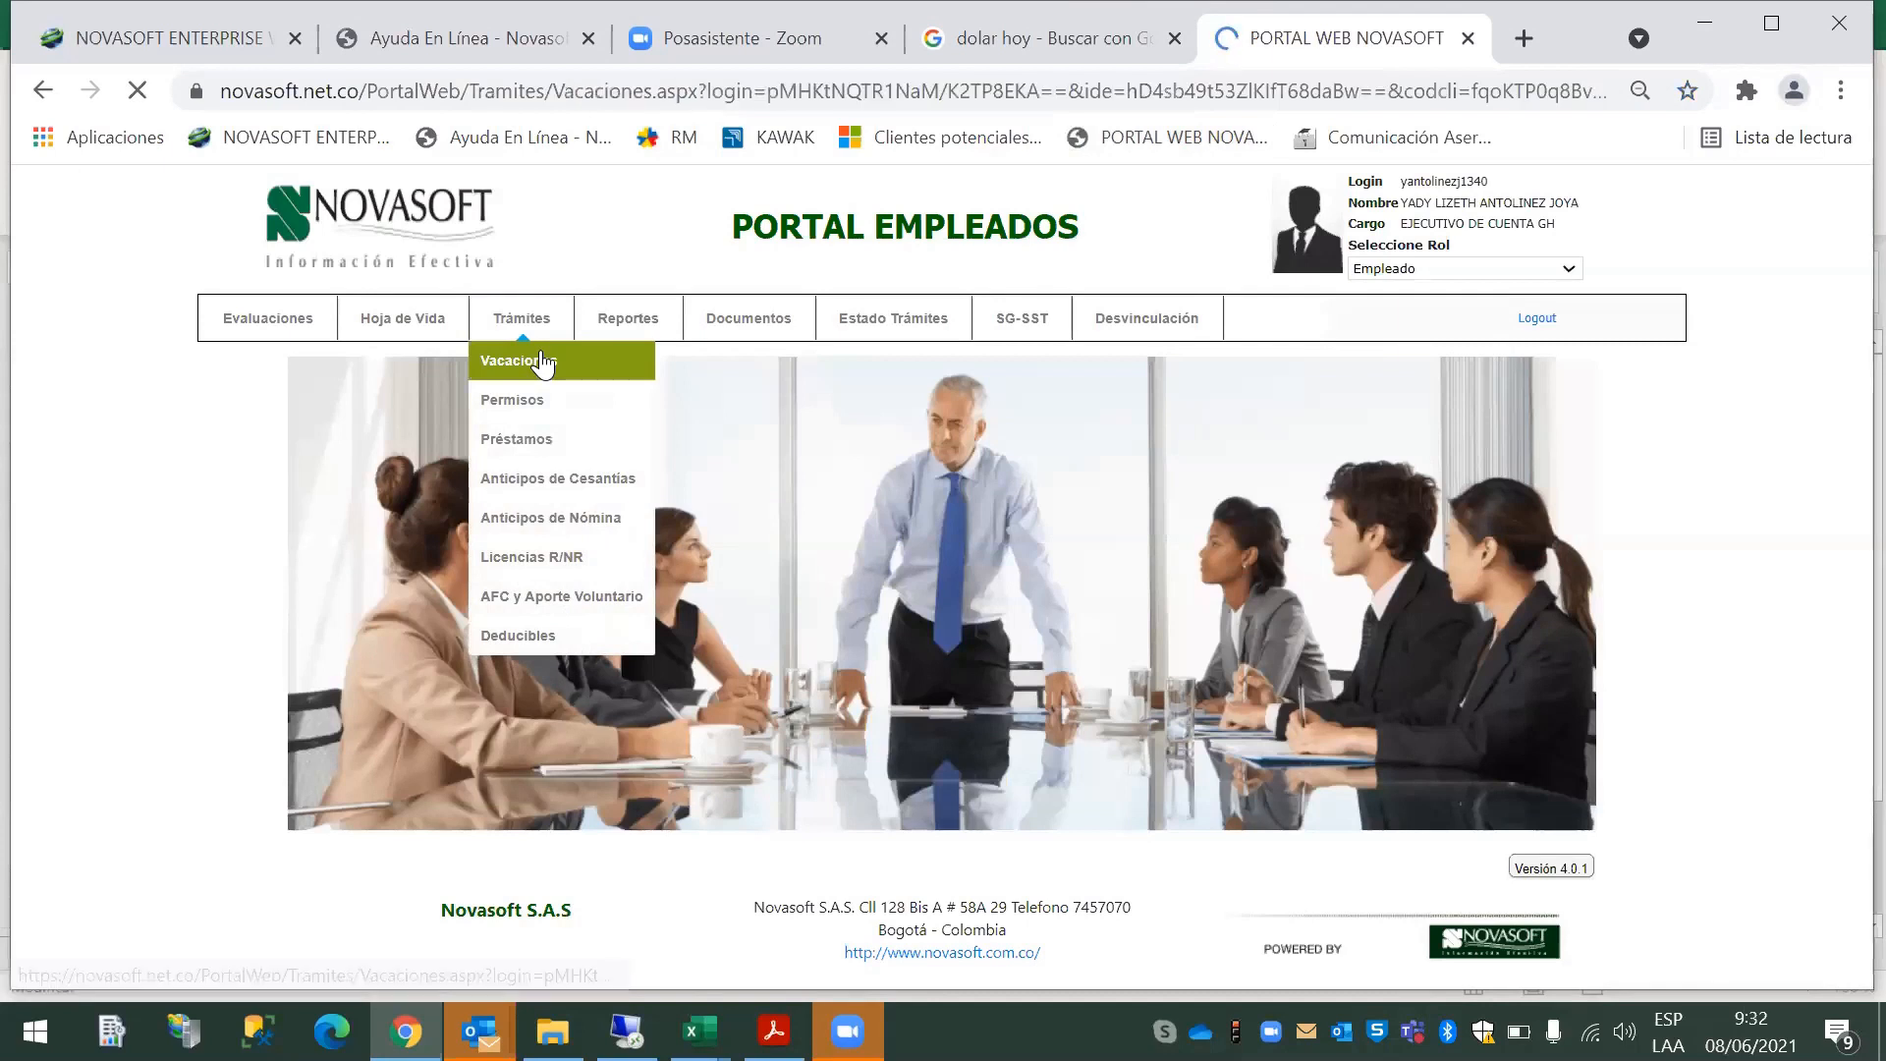
{"action": "scroll", "coordinate": [1100, 668], "scroll_direction": "down", "scroll_amount": 1}
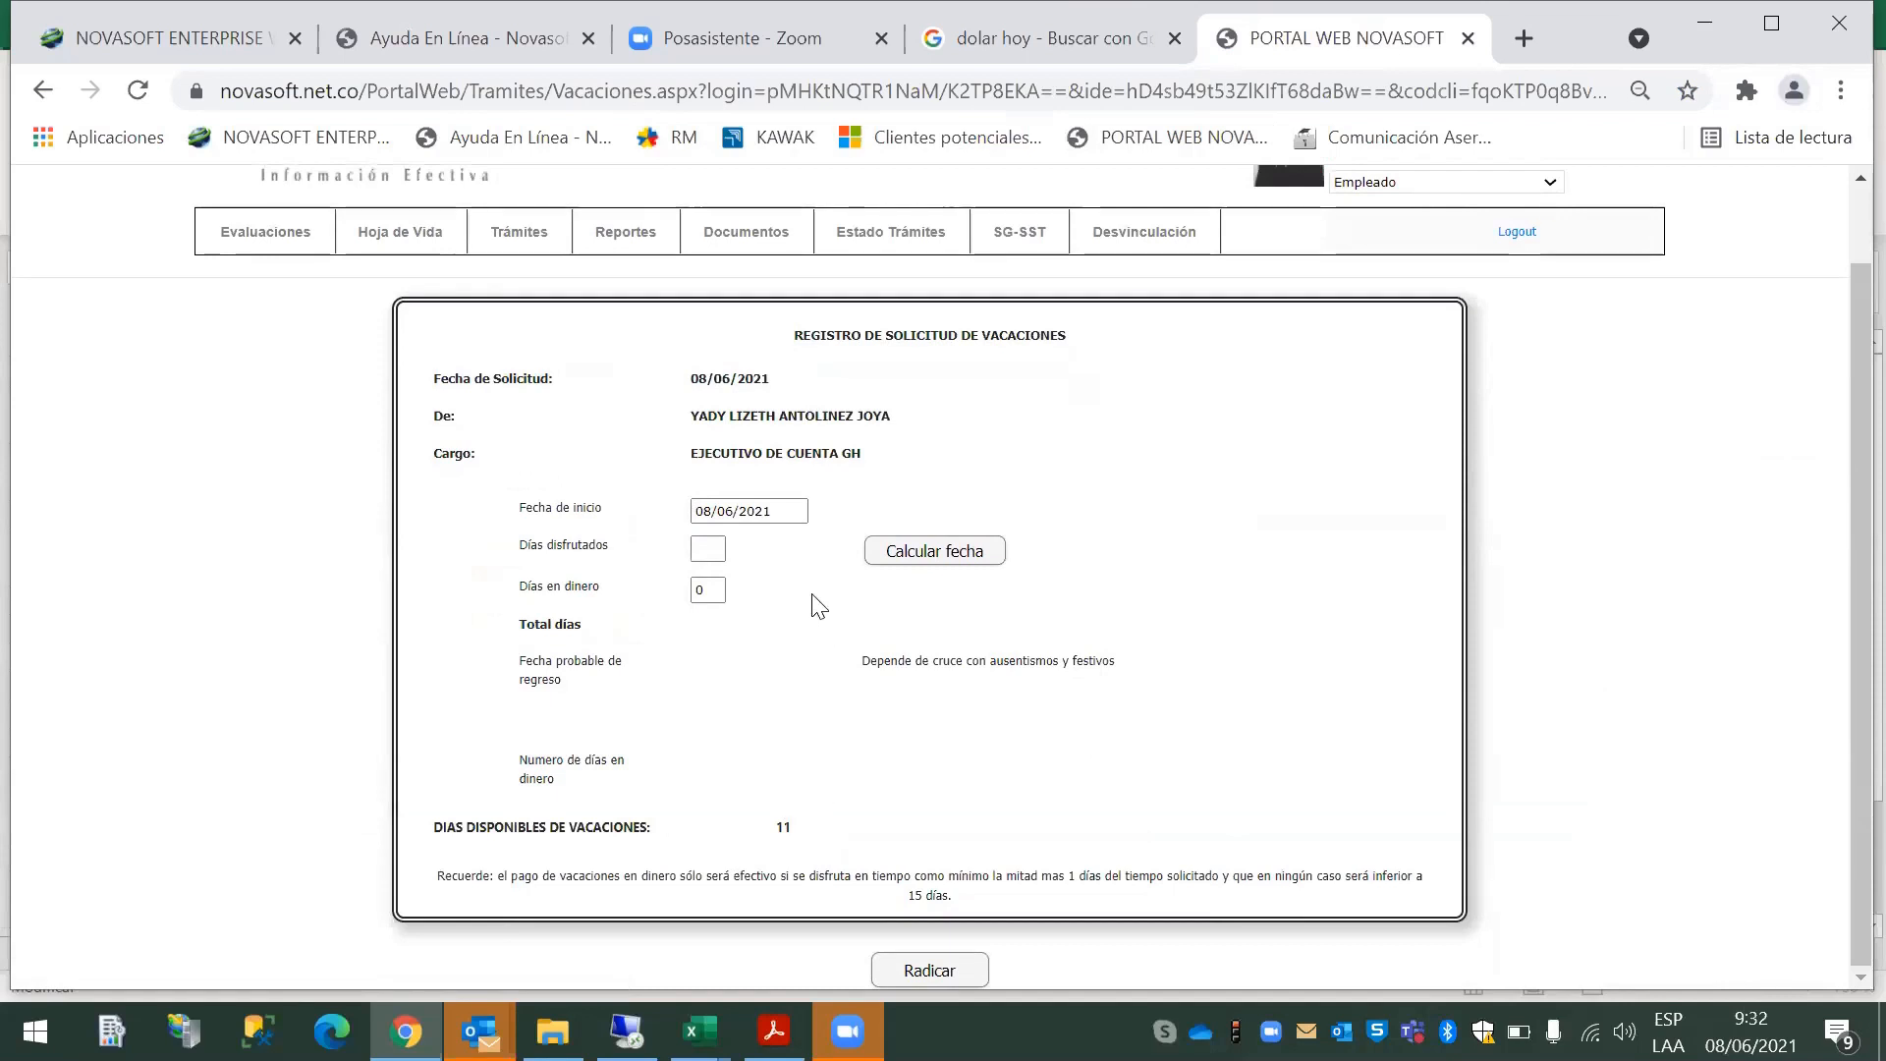
Step: Check the list of available applications in the Novasoft Enterprise Web tab, and return to the employee portal
{"action": "left_click", "coordinate": [149, 39]}
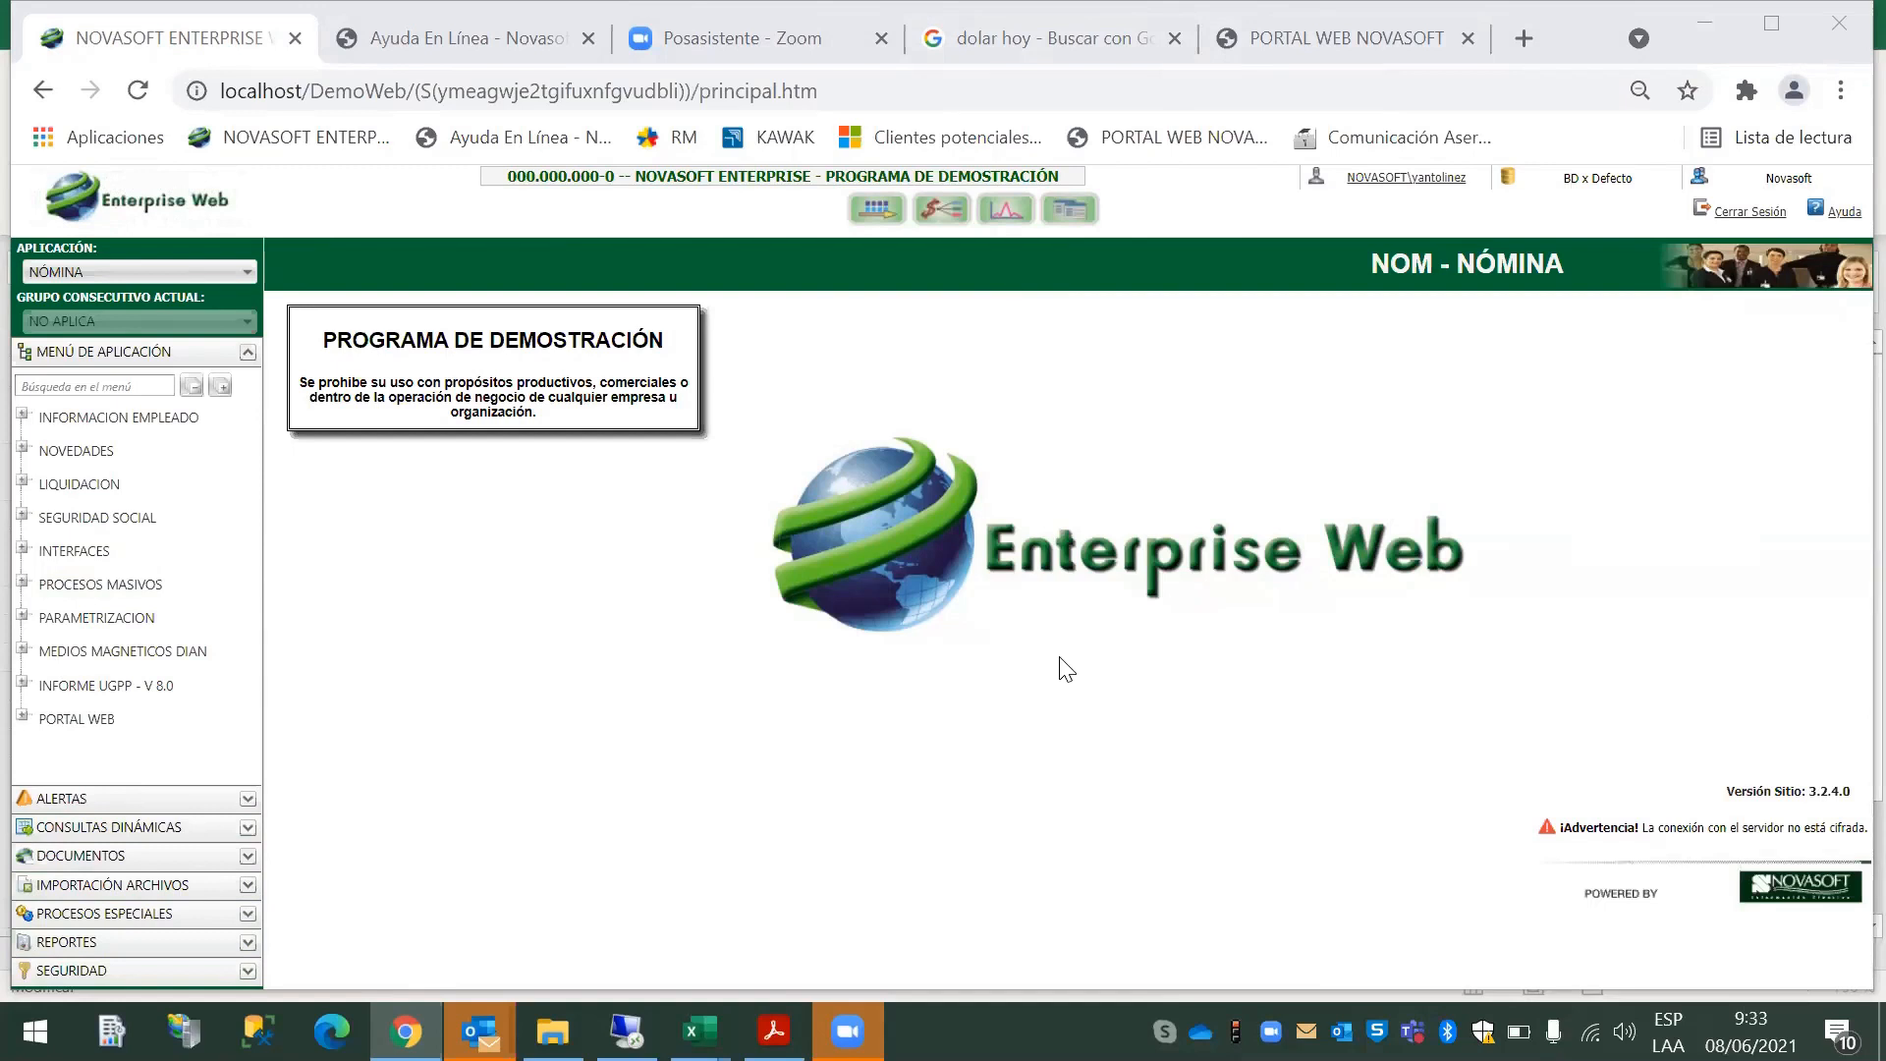
{"action": "left_click", "coordinate": [230, 281]}
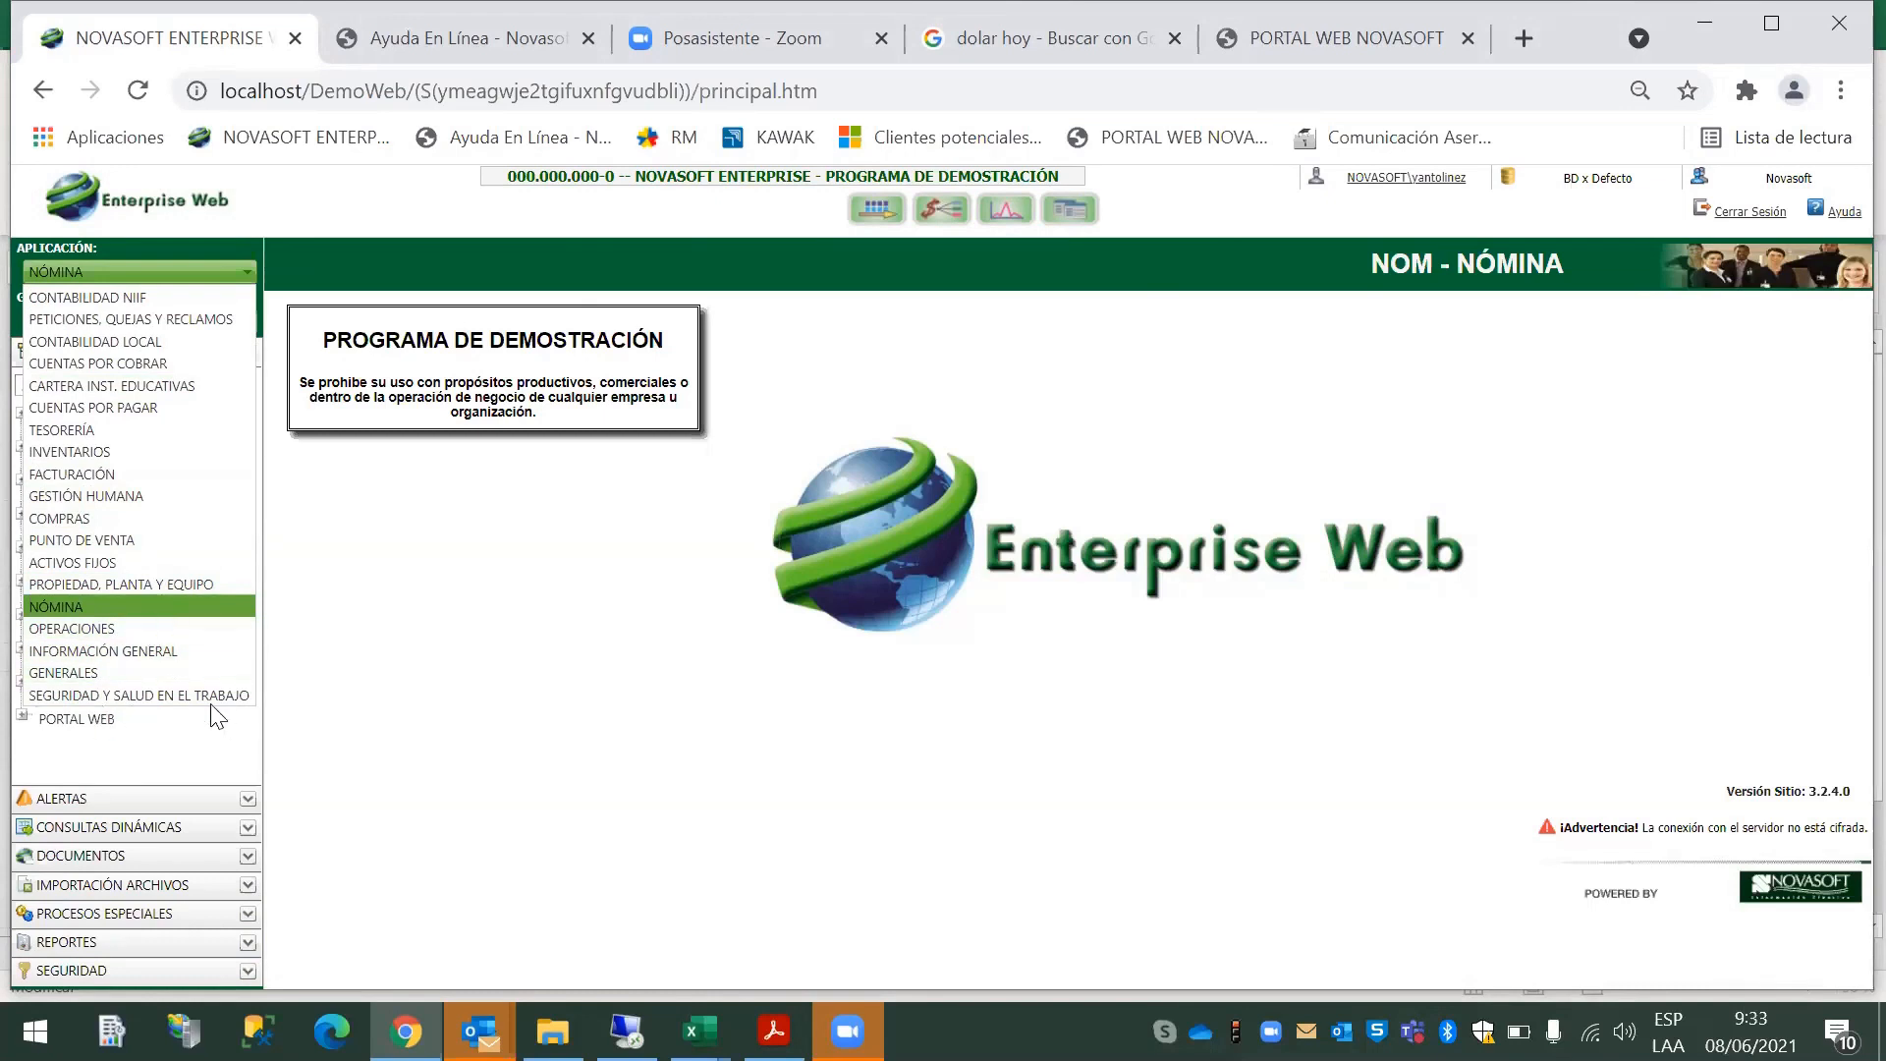
{"action": "left_click", "coordinate": [1363, 44]}
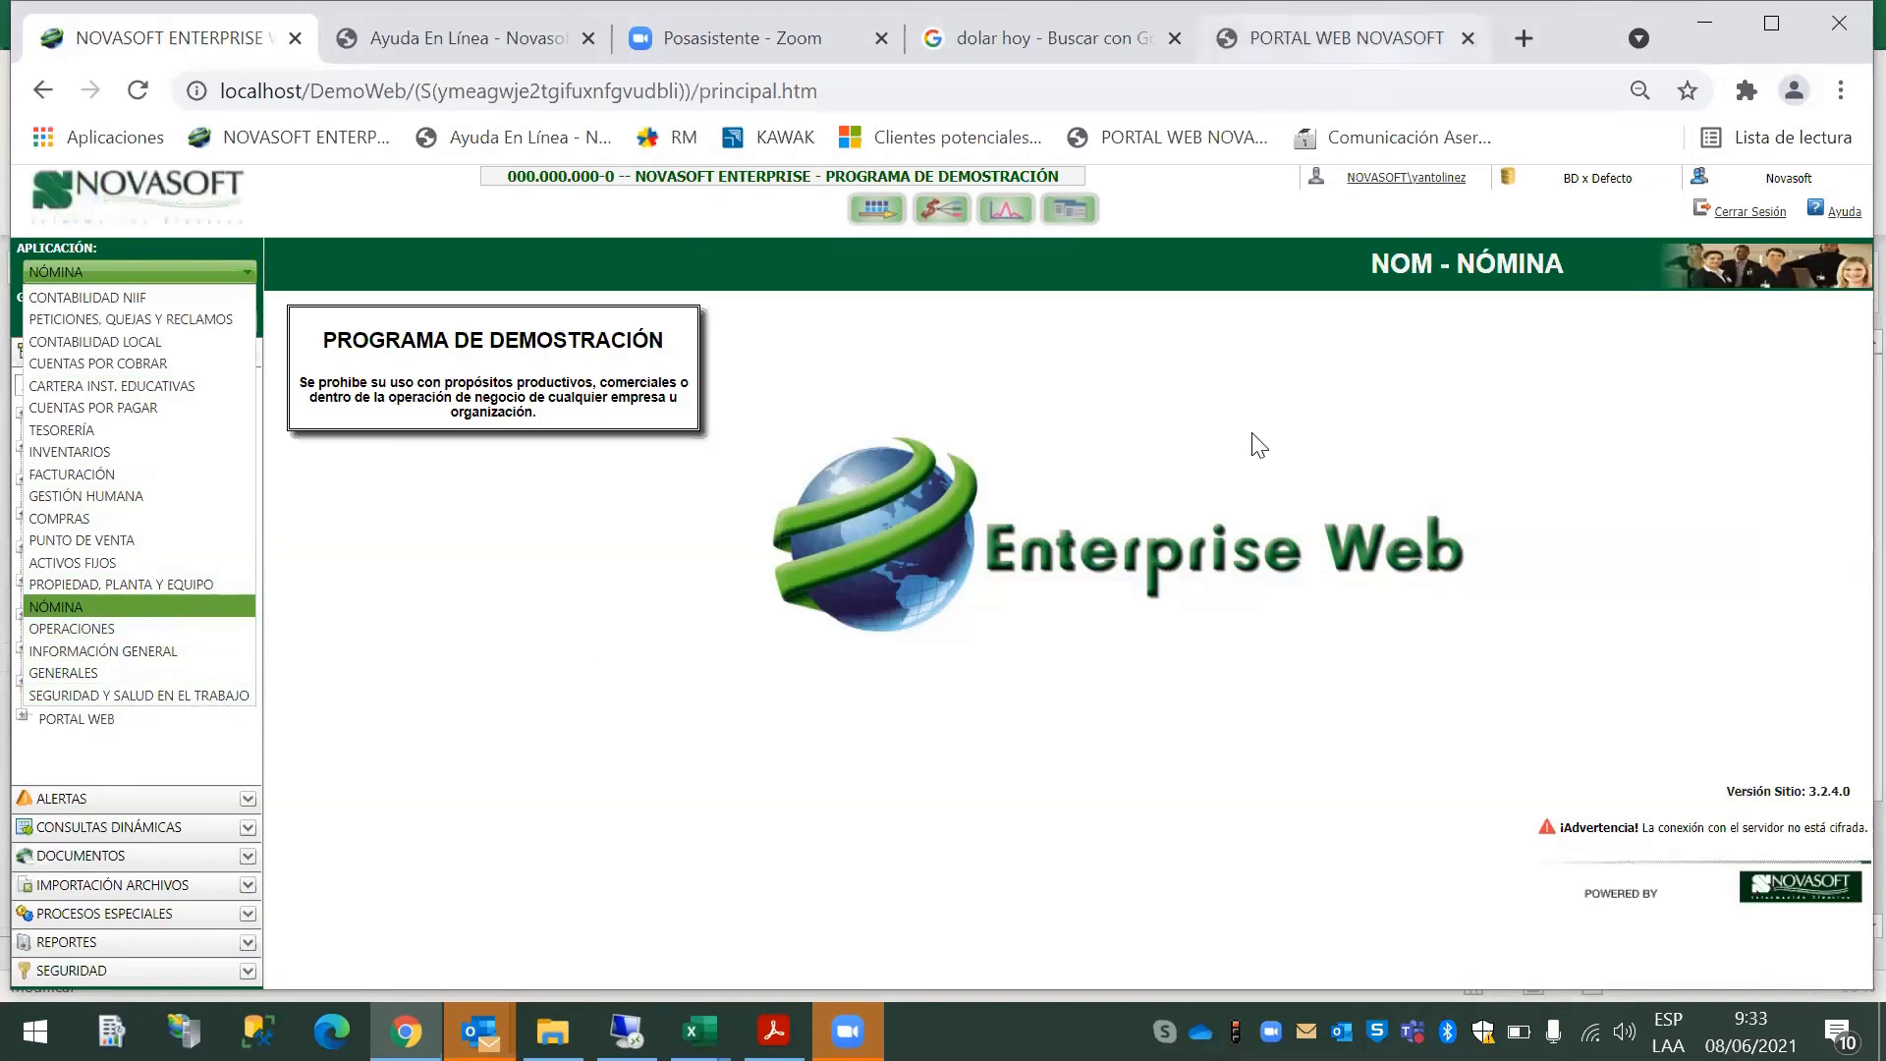
Step: Review the portal's options under Evaluaciones, Hoja de Vida, Trámites and Reportes, and the Comités under SG-SST
{"action": "scroll", "coordinate": [1231, 478], "scroll_direction": "up", "scroll_amount": 1}
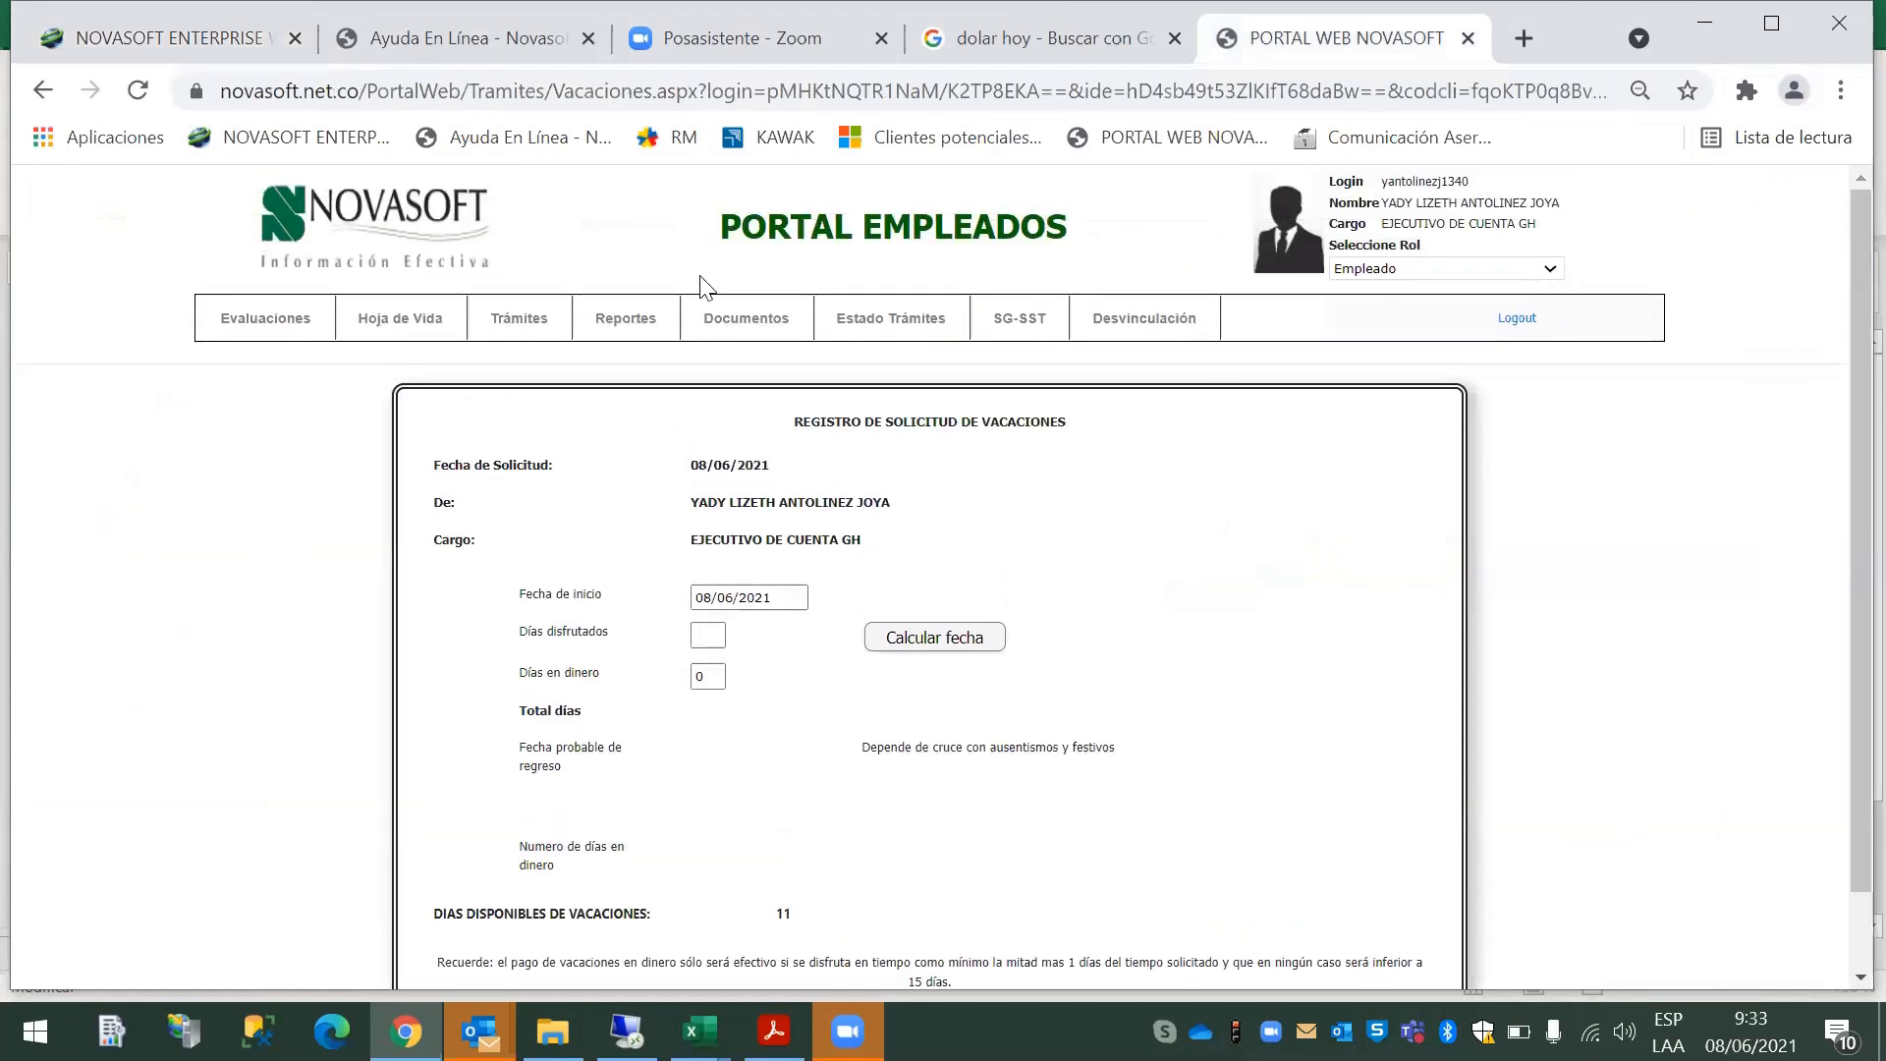
{"action": "mouse_move", "coordinate": [254, 332]}
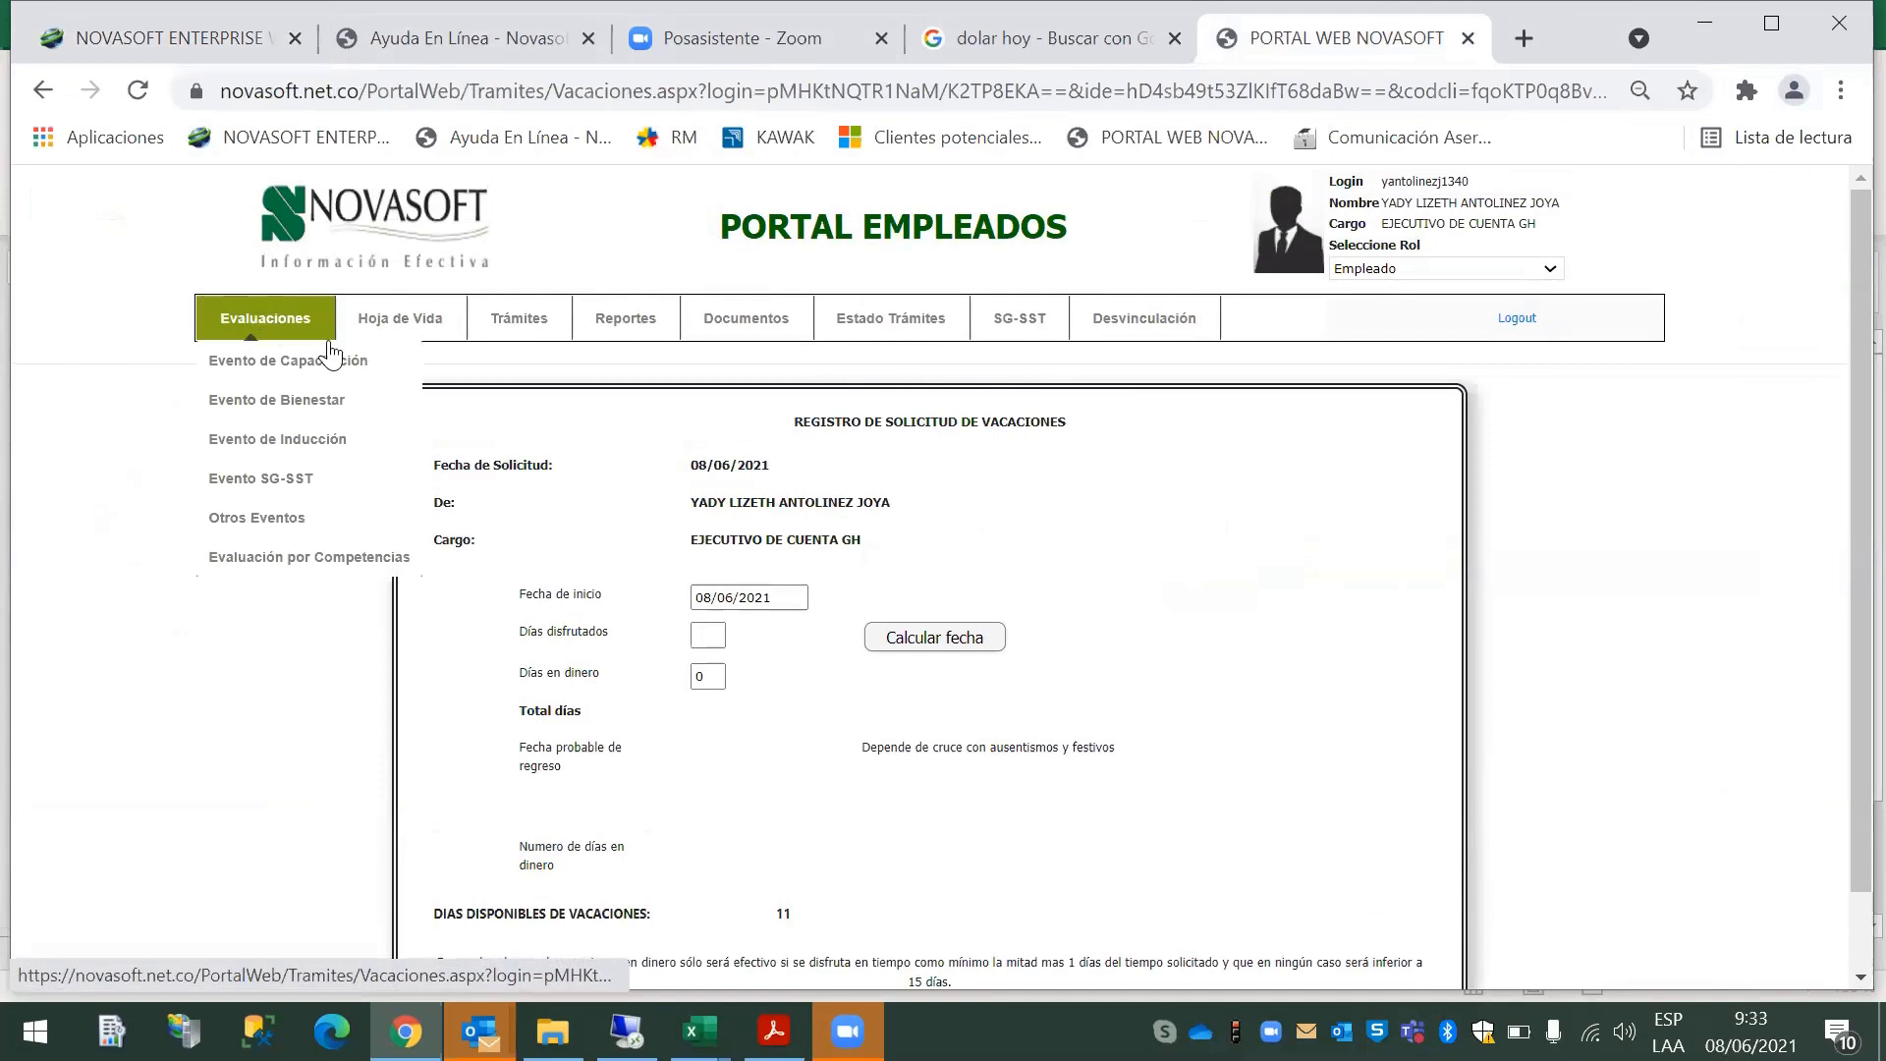
{"action": "mouse_move", "coordinate": [420, 334]}
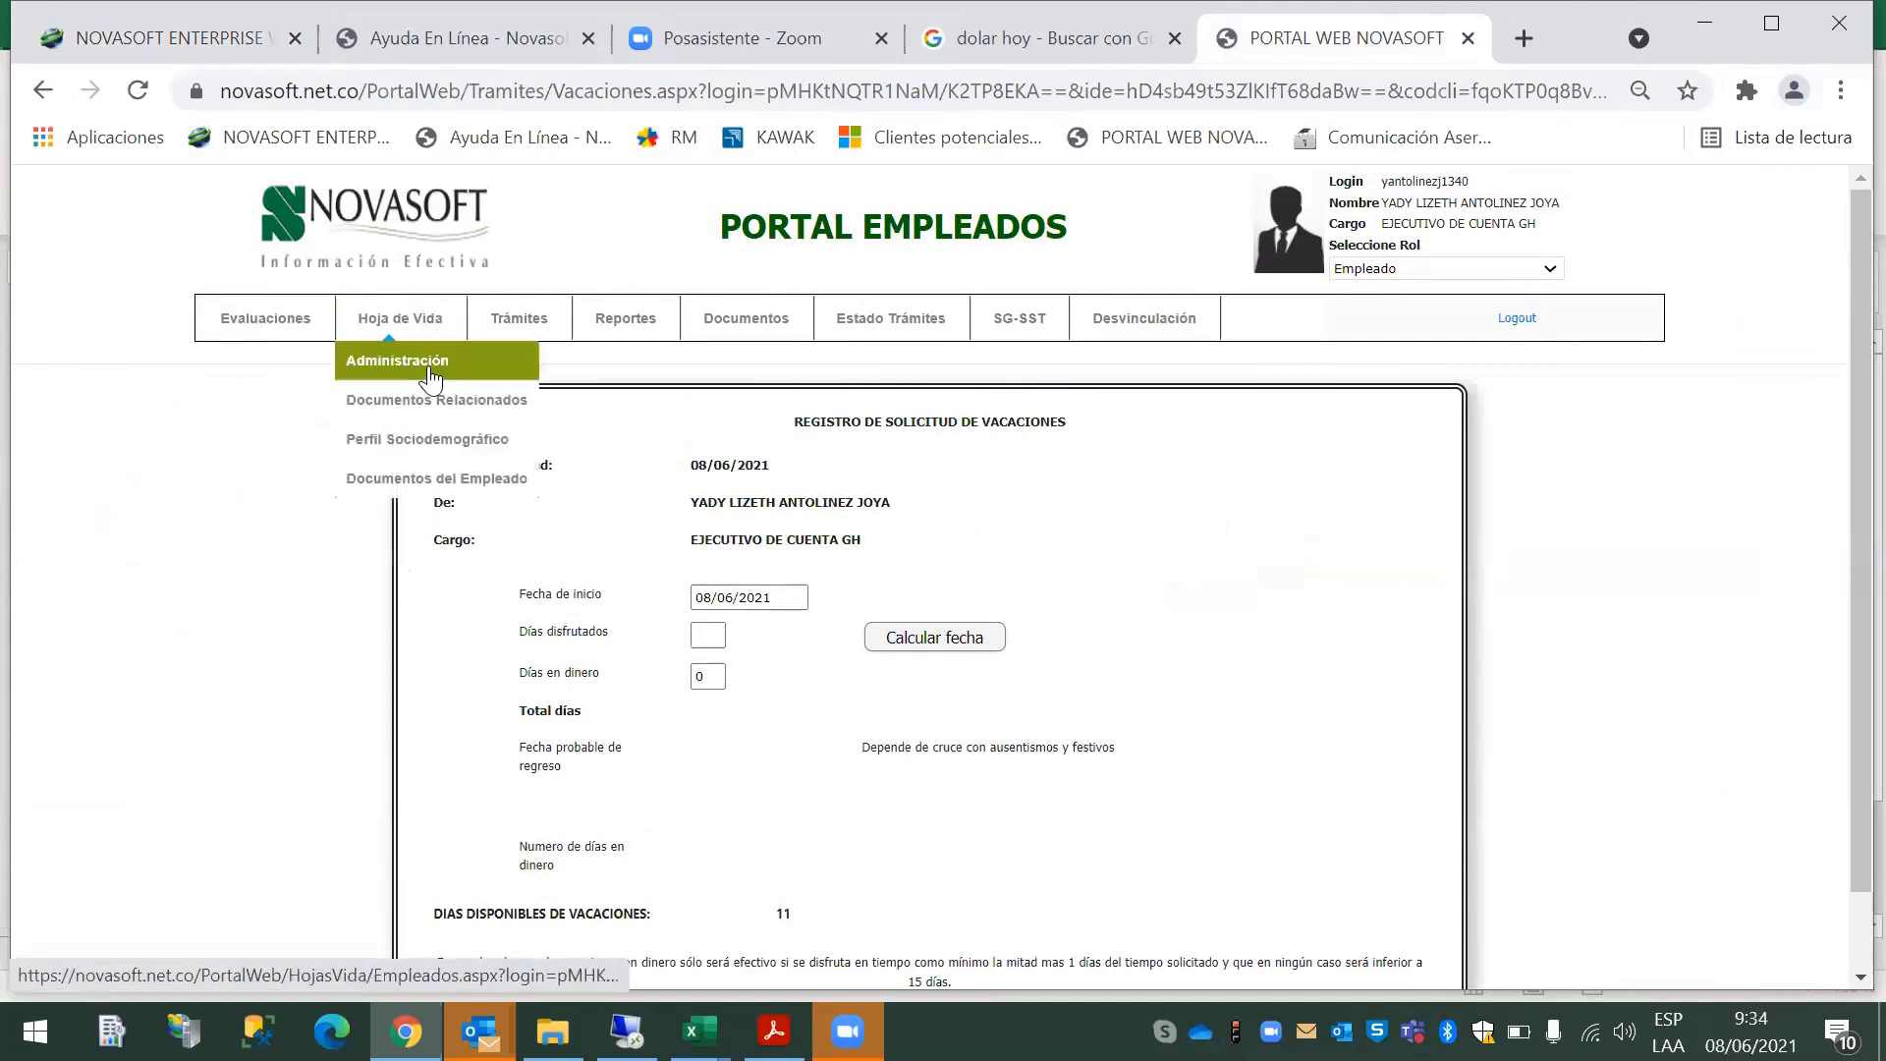
{"action": "mouse_move", "coordinate": [515, 383]}
{"action": "mouse_move", "coordinate": [623, 339]}
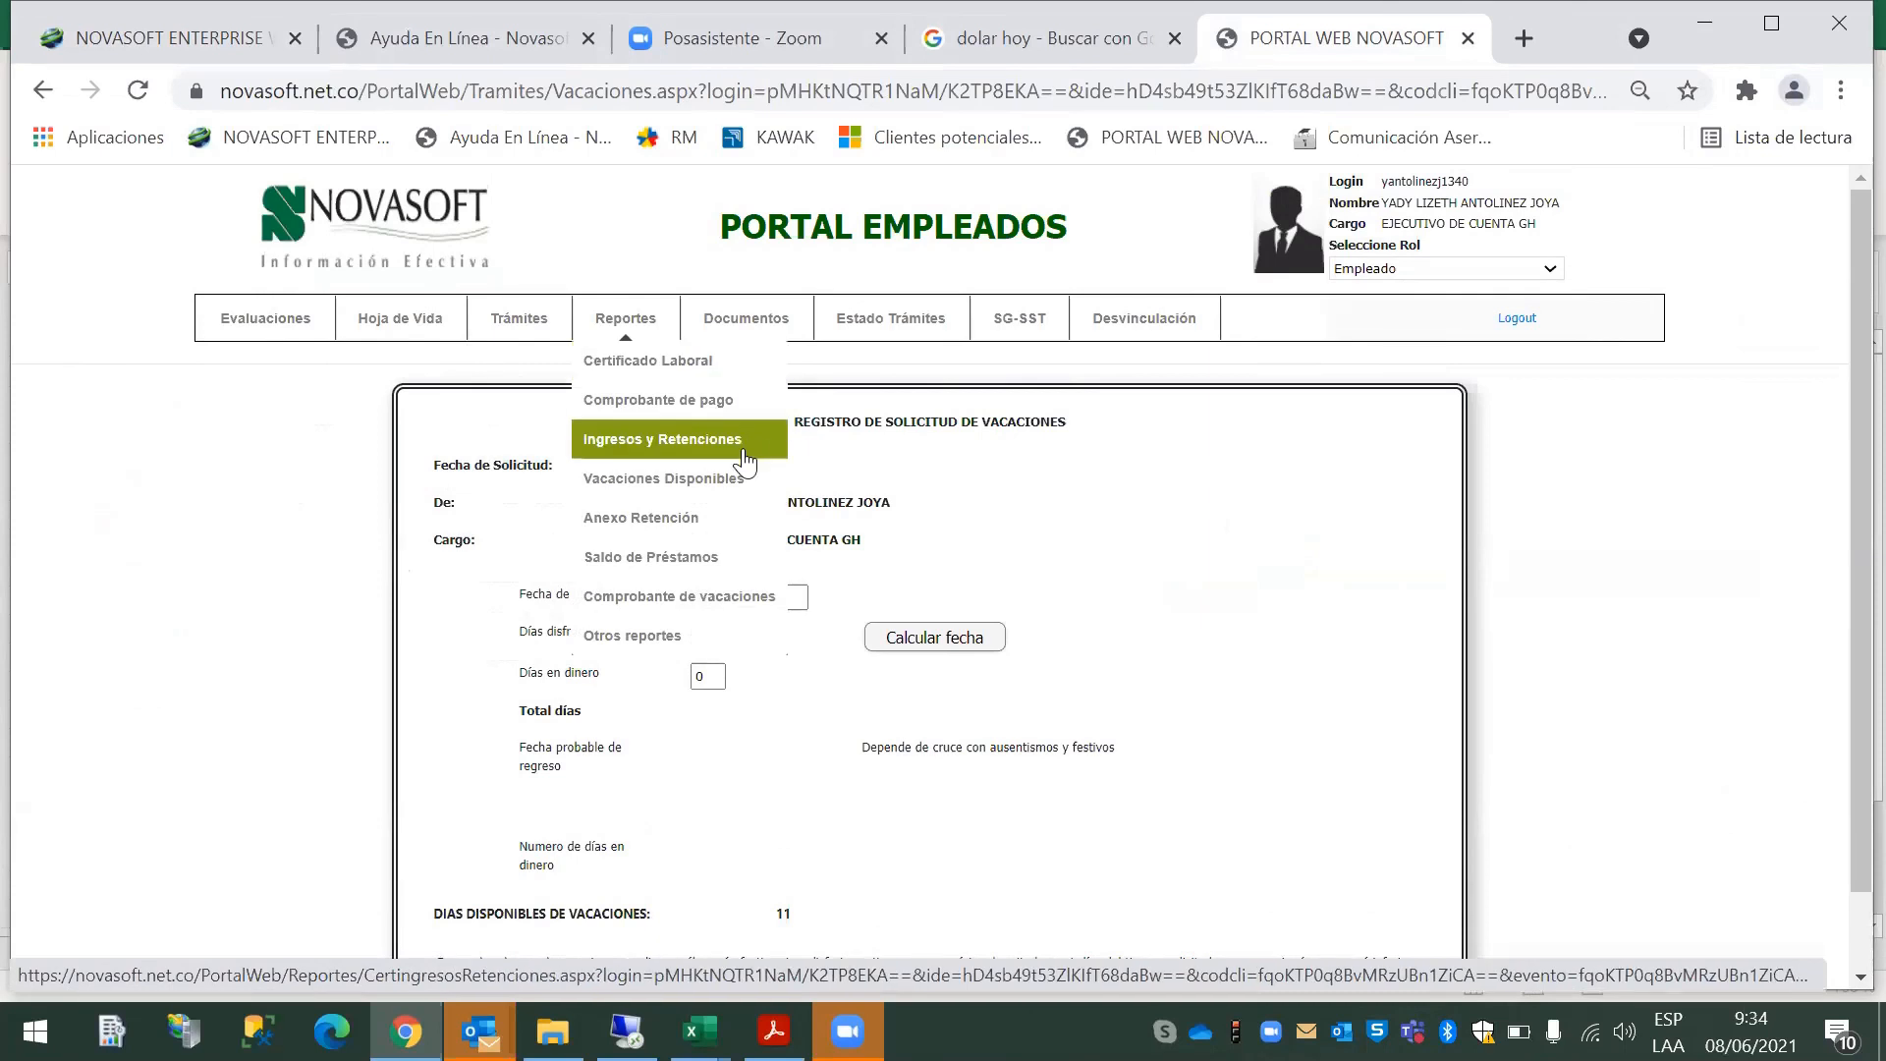
{"action": "mouse_move", "coordinate": [1031, 326]}
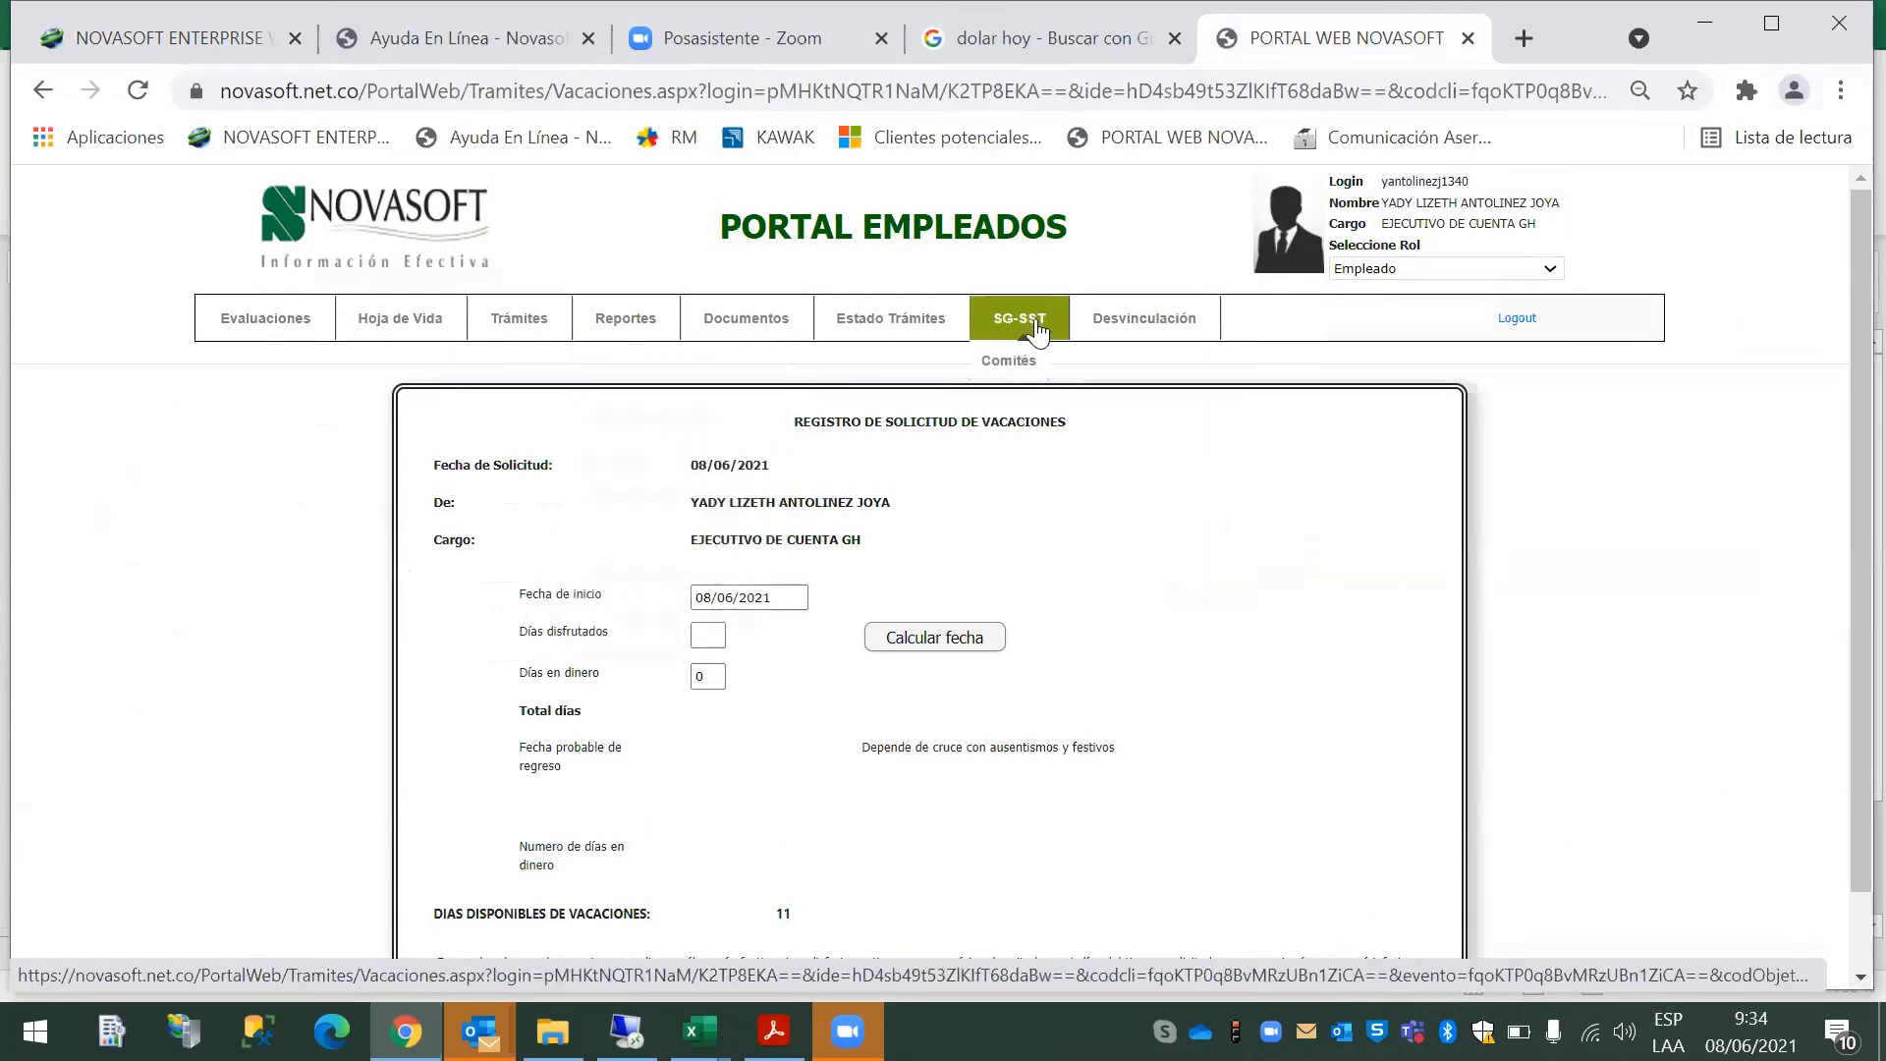
{"action": "mouse_move", "coordinate": [1046, 376]}
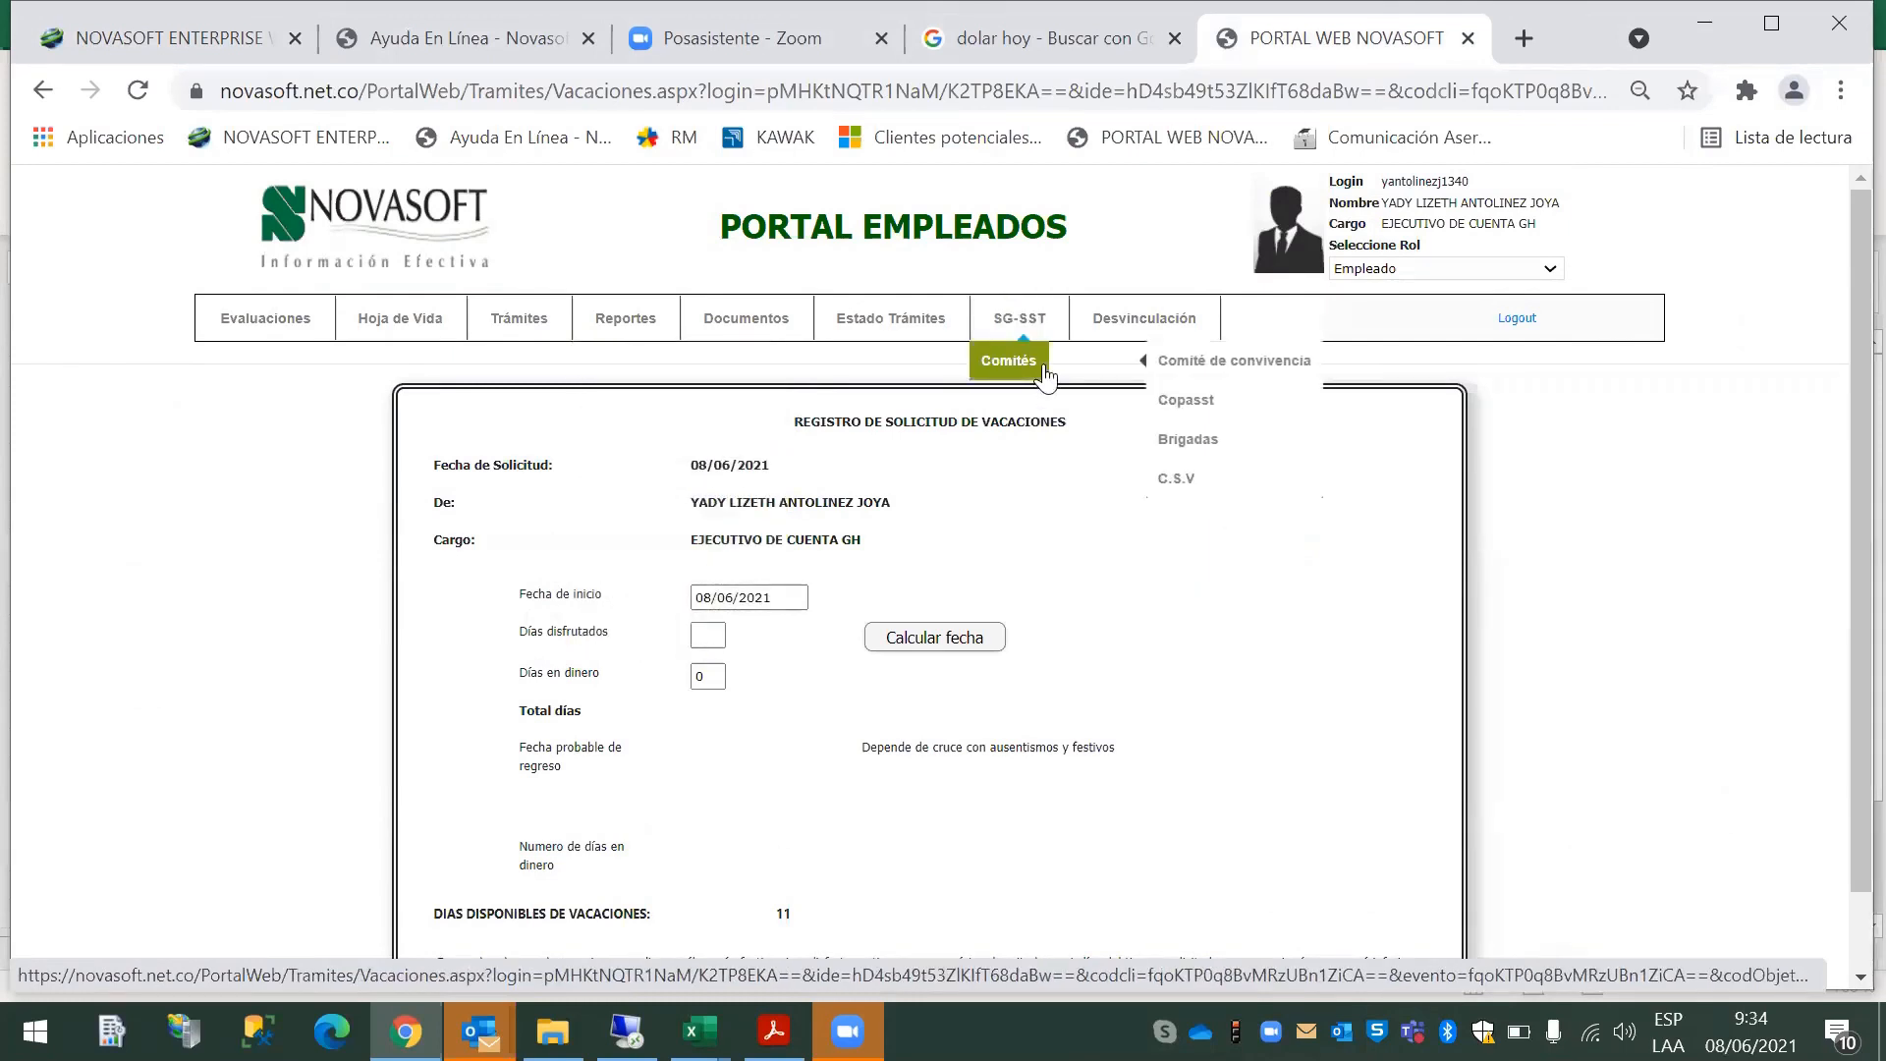
{"action": "mouse_move", "coordinate": [1233, 379]}
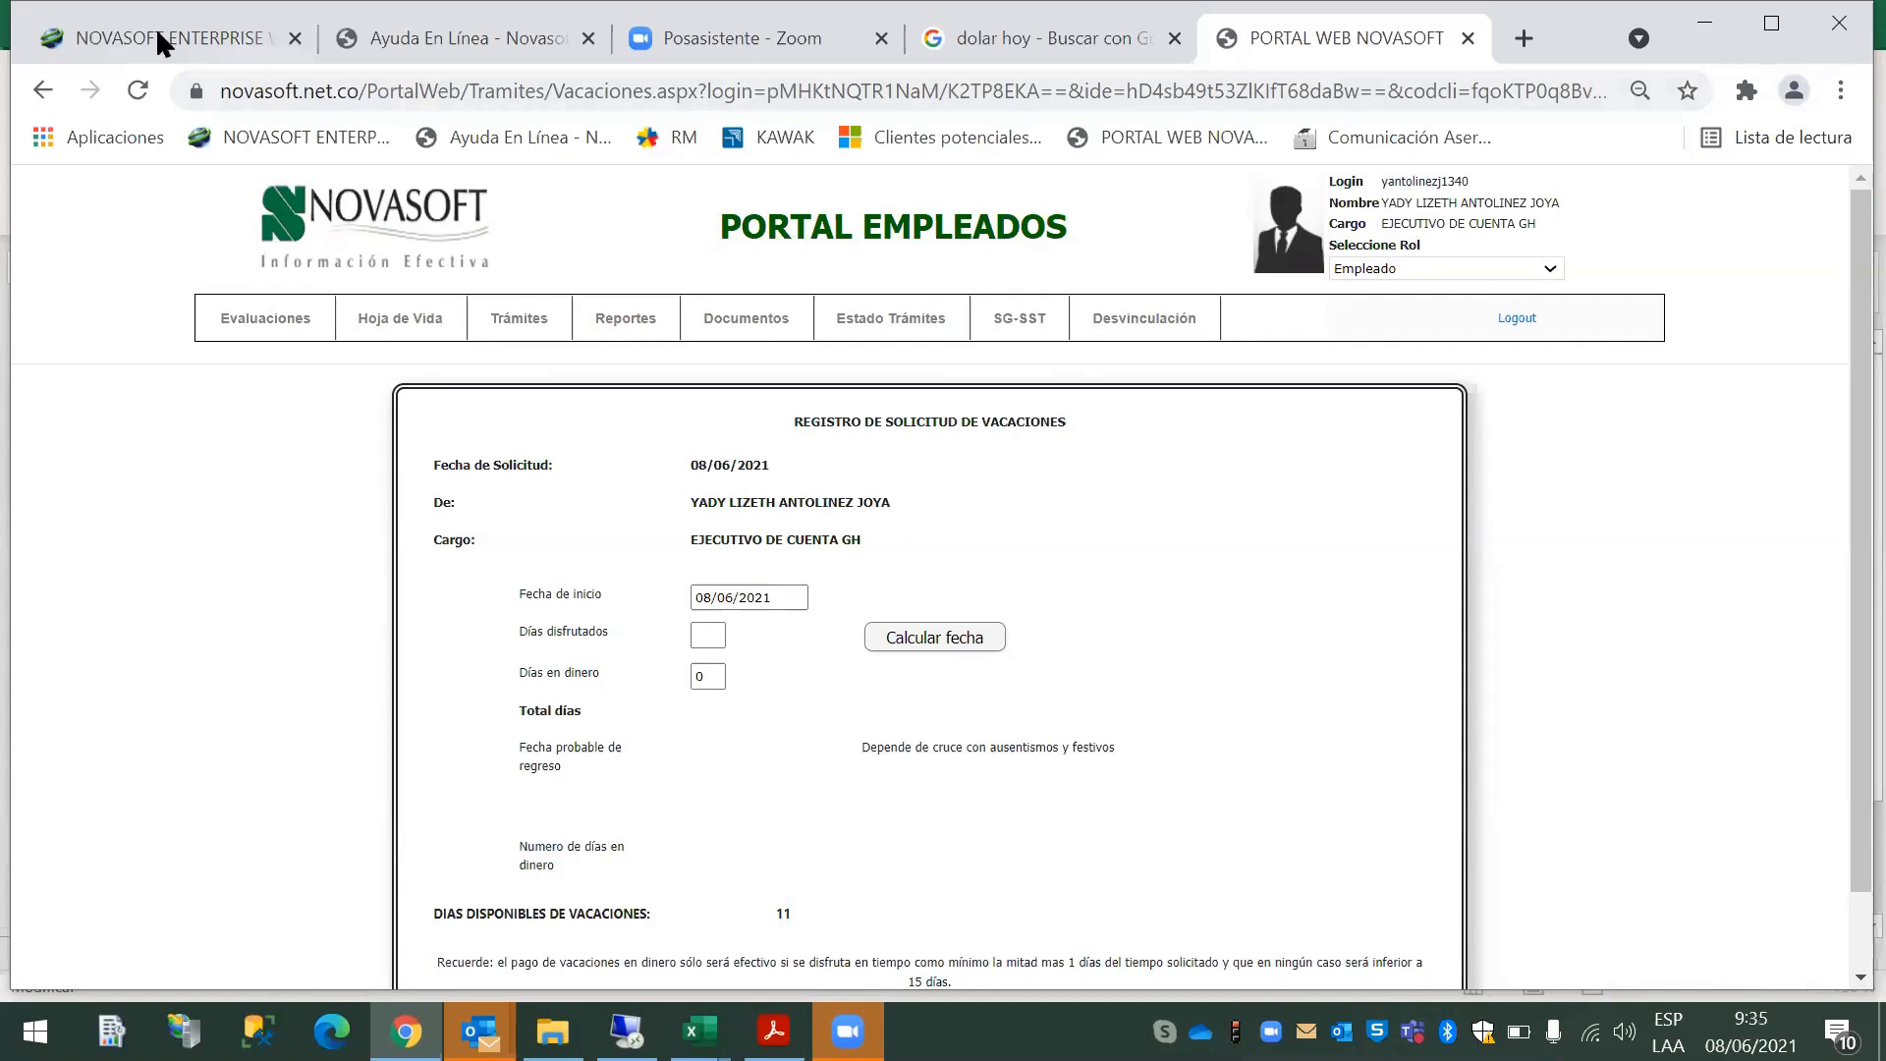
Step: Switch from the employee portal back to the Novasoft Enterprise Web tab
{"action": "left_click", "coordinate": [216, 35]}
{"action": "left_click", "coordinate": [356, 35]}
{"action": "left_click", "coordinate": [215, 37]}
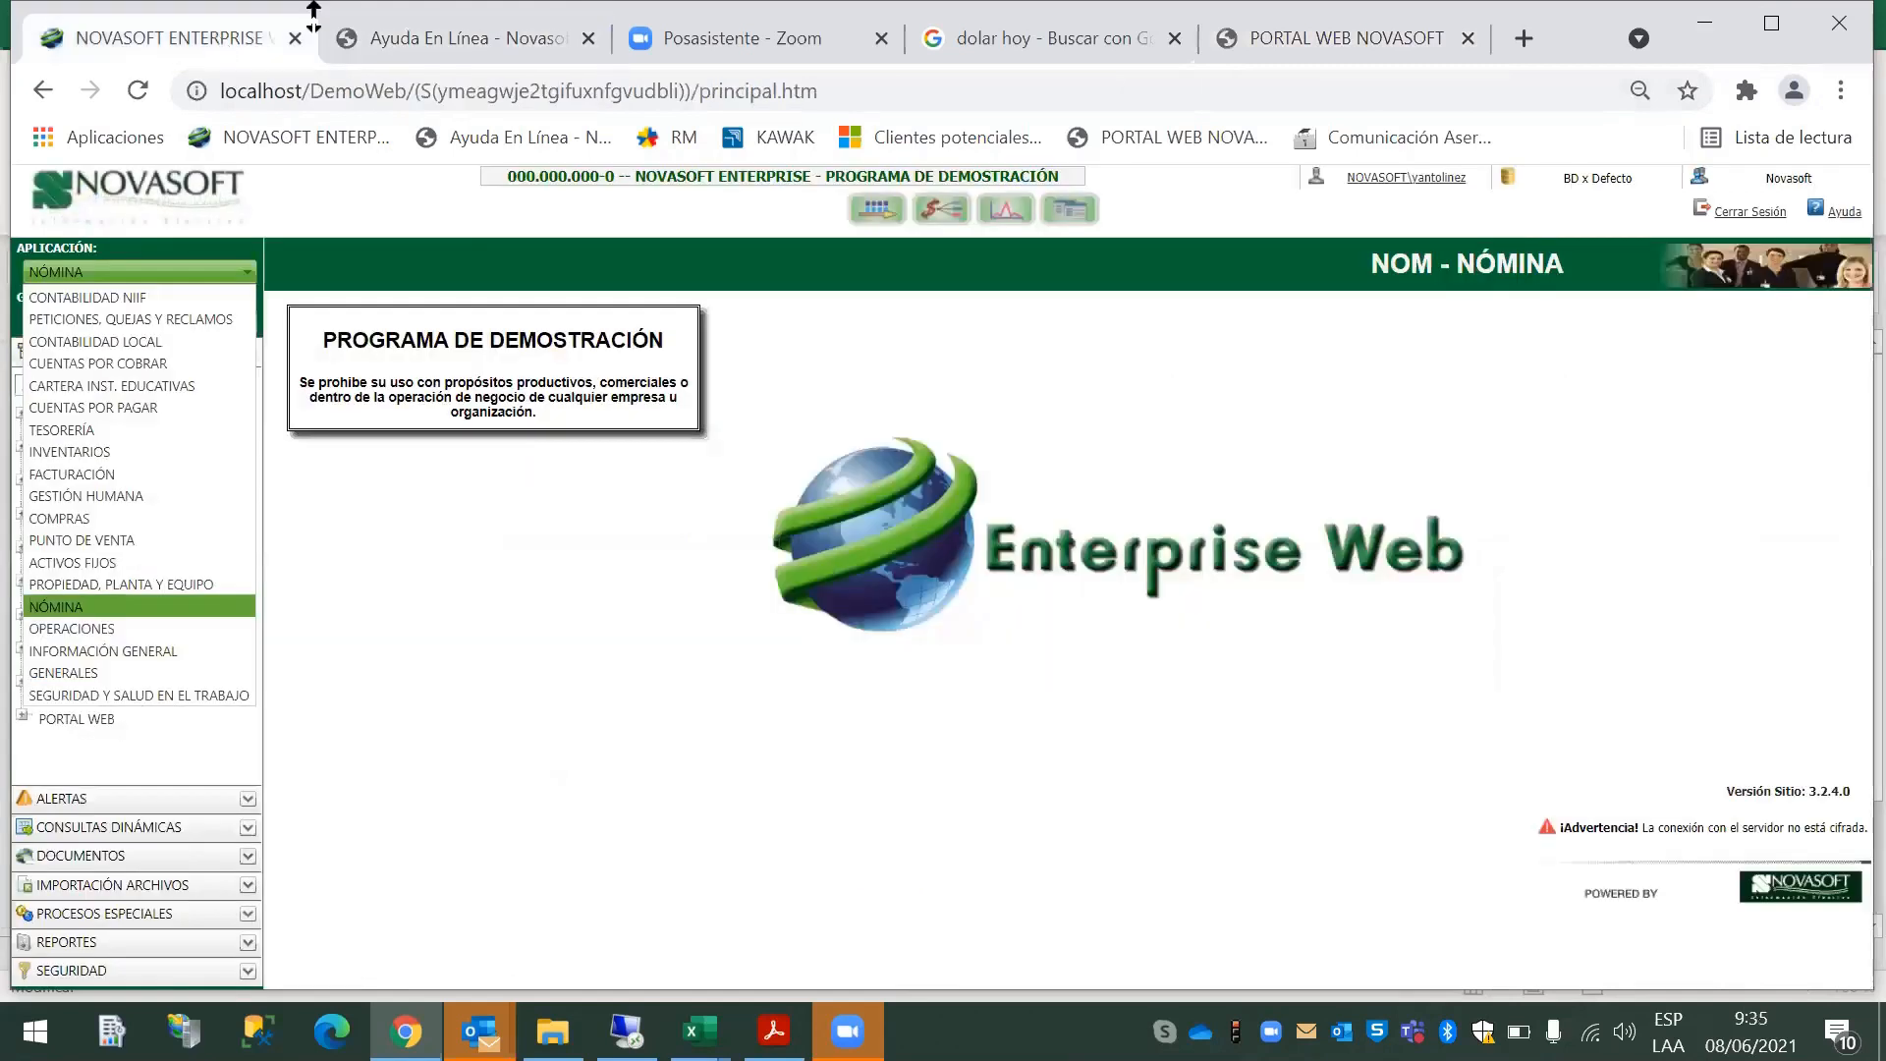